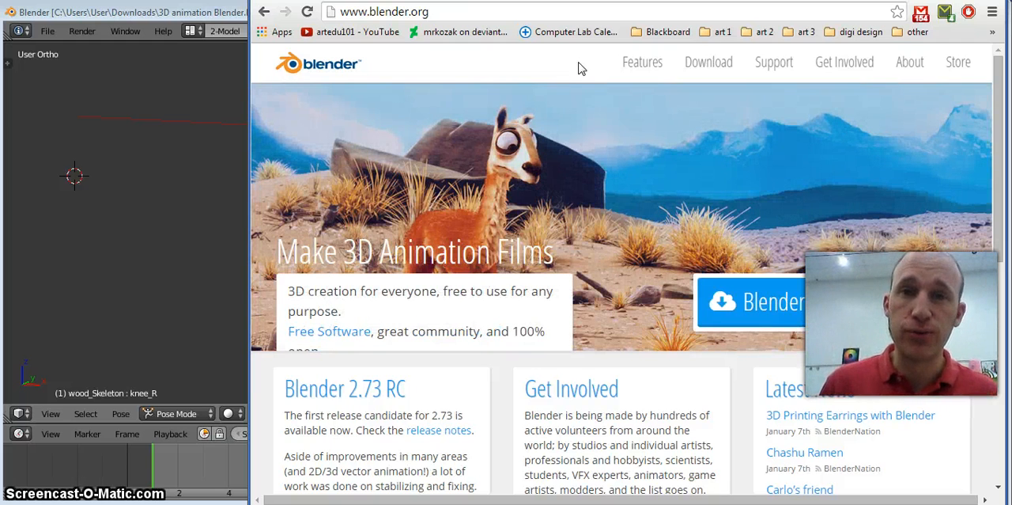
click(525, 53)
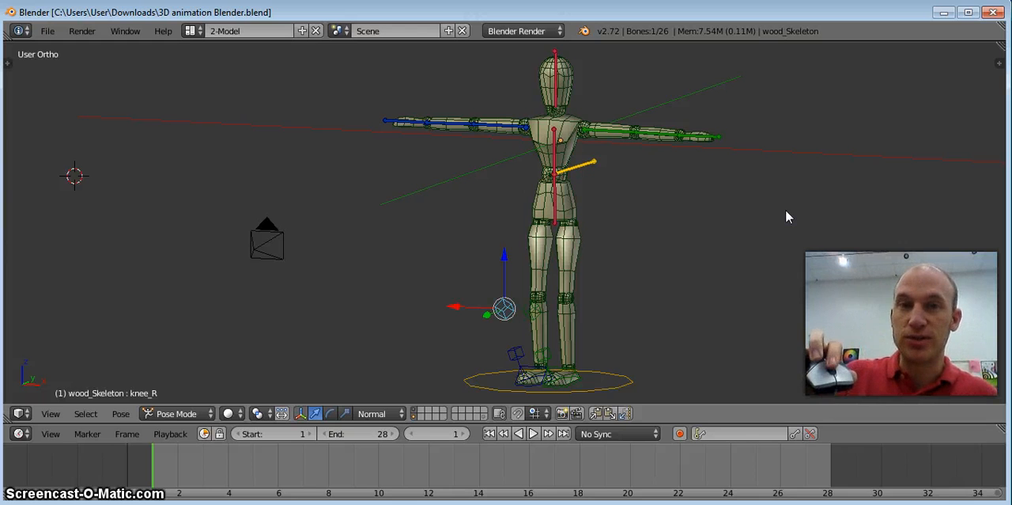
Examine the mannequin rig from several distances and angles, ending with the whole figure in sight.
scroll(785, 209, up, 4)
scroll(785, 209, down, 3)
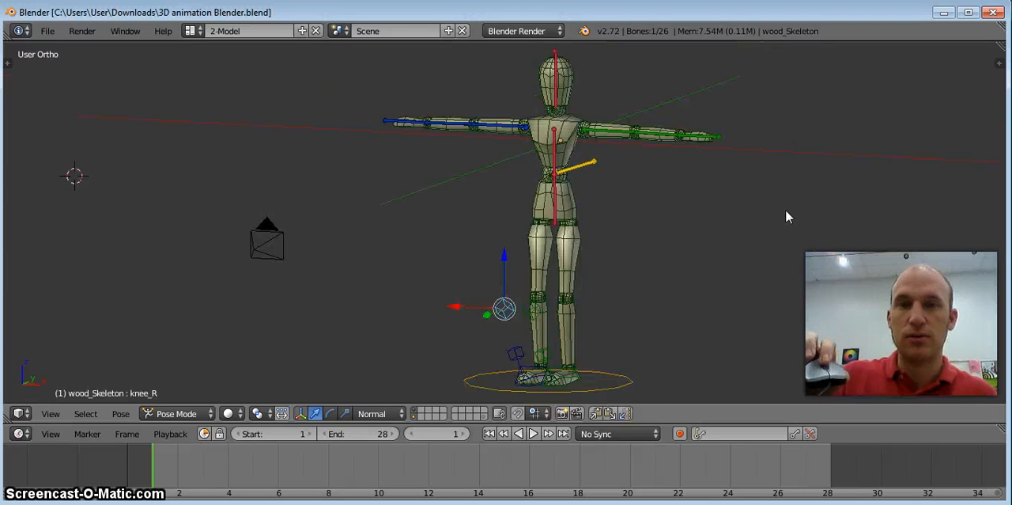
scroll(785, 209, down, 3)
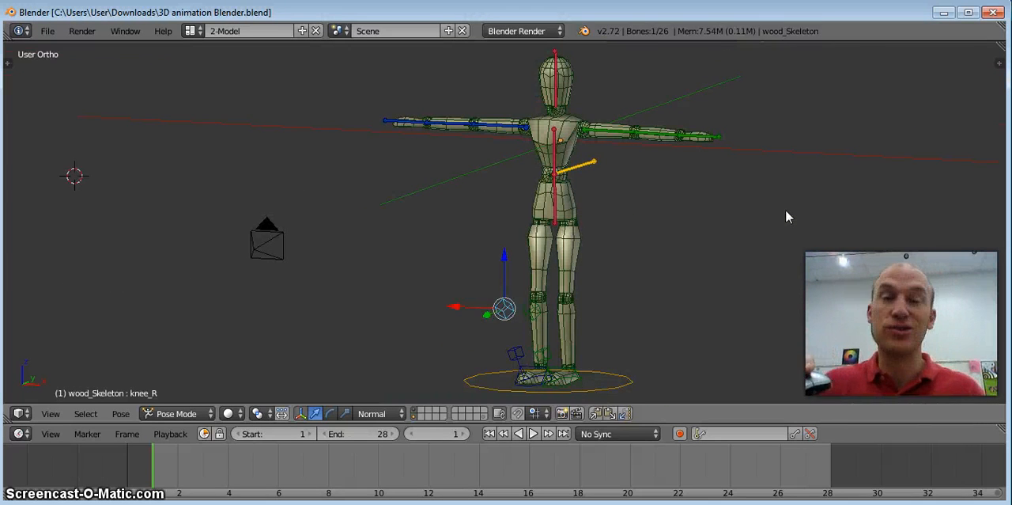
middle_drag(786, 211, 806, 217)
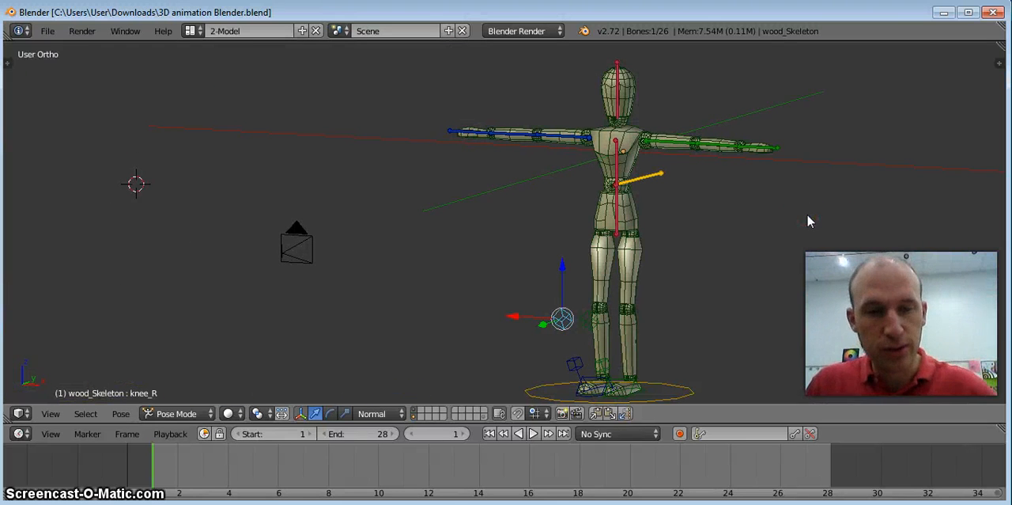
shift+middle_drag(799, 201, 685, 210)
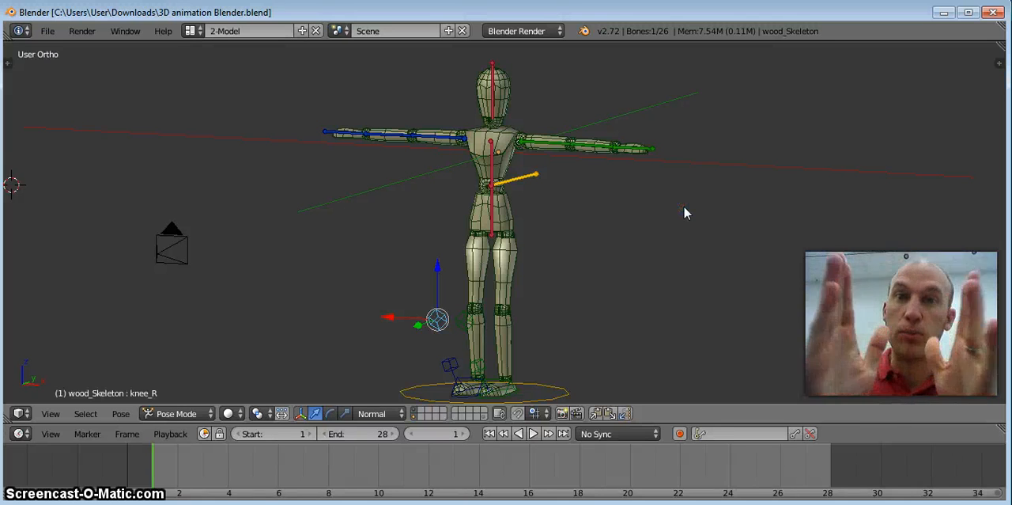
click(670, 208)
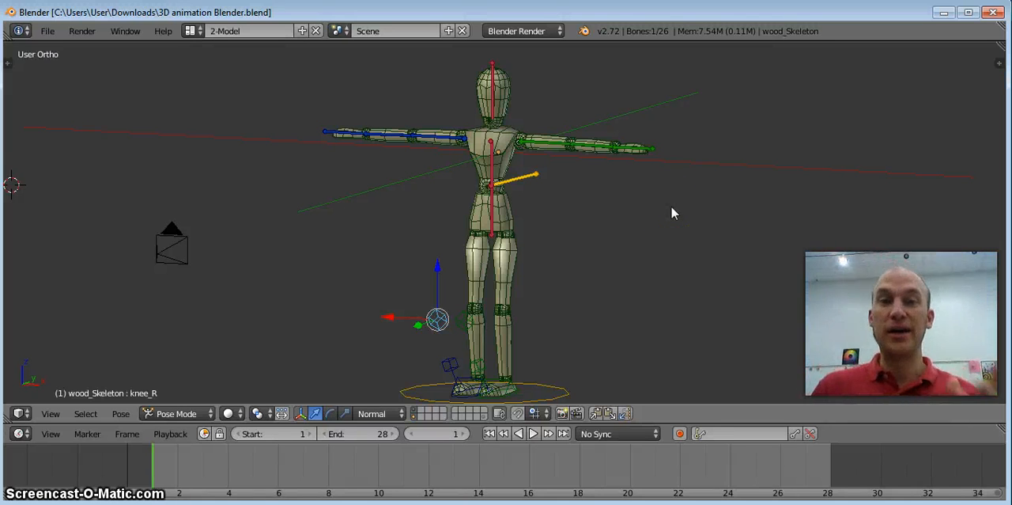
click(678, 214)
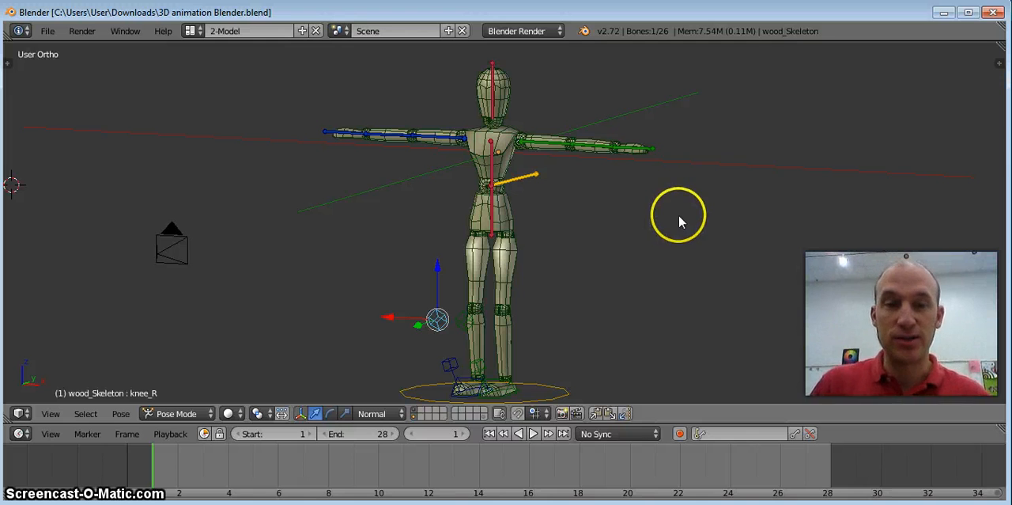
mouse_move(679, 222)
shift+middle_down()
mouse_move(672, 214)
mouse_move(714, 214)
mouse_move(603, 212)
mouse_move(677, 212)
shift+middle_up()
scroll(678, 206, down, 5)
middle_drag(577, 253, 662, 251)
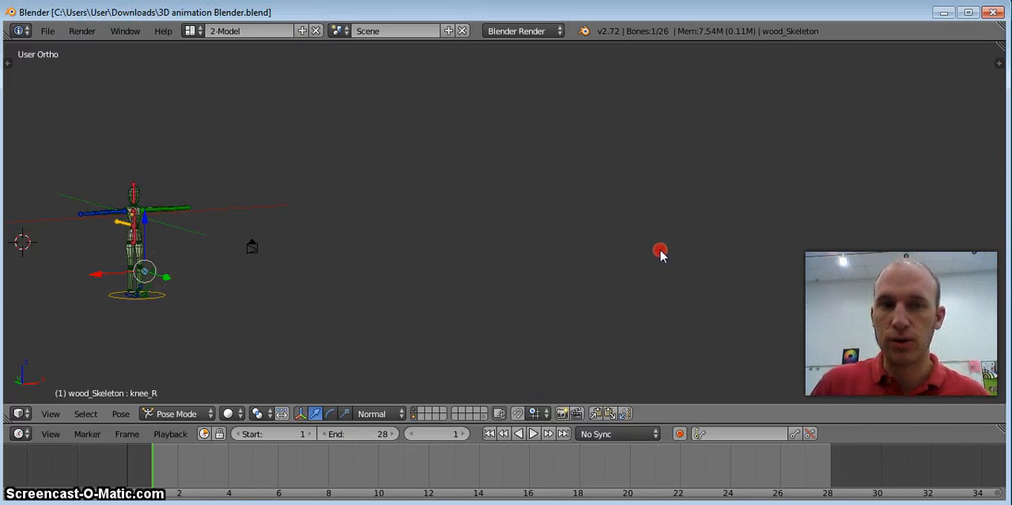
shift+middle_drag(332, 246, 551, 244)
scroll(429, 264, up, 10)
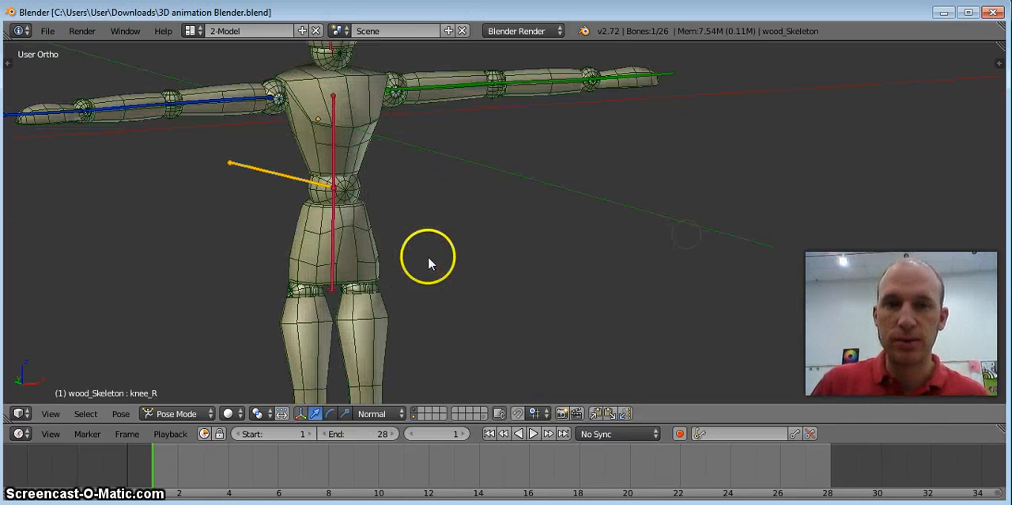
shift+middle_drag(515, 239, 395, 260)
scroll(390, 227, down, 3)
scroll(387, 225, down, 3)
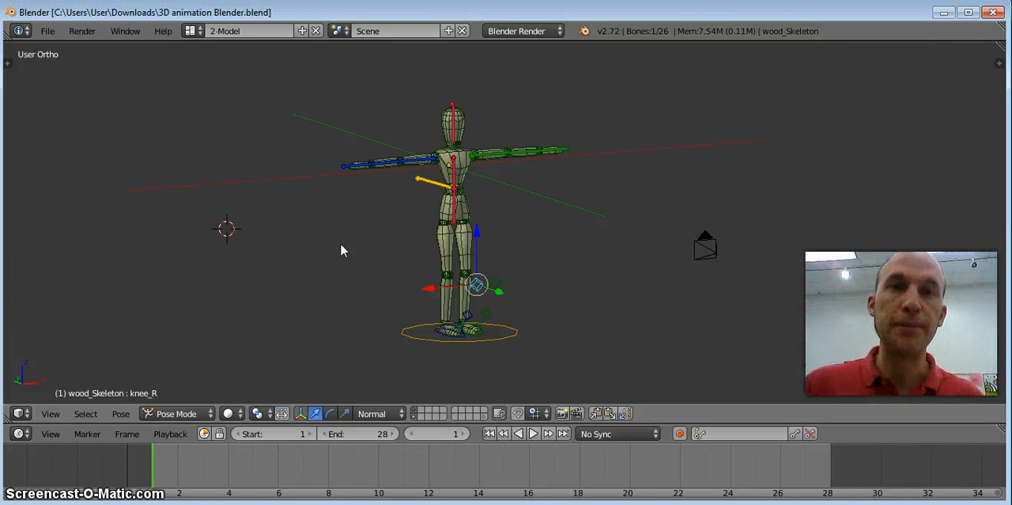
mouse_move(382, 231)
middle_down()
mouse_move(369, 232)
mouse_move(398, 222)
mouse_move(386, 229)
middle_up()
scroll(386, 232, up, 3)
scroll(385, 229, down, 4)
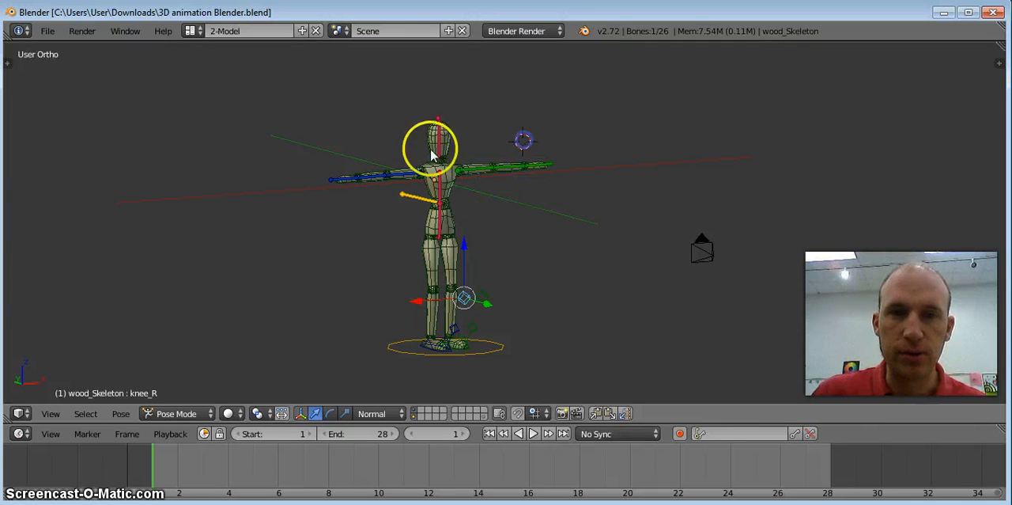
Place the 3D cursor at a few spots around the mannequin, ending on its torso.
click(317, 206)
click(451, 199)
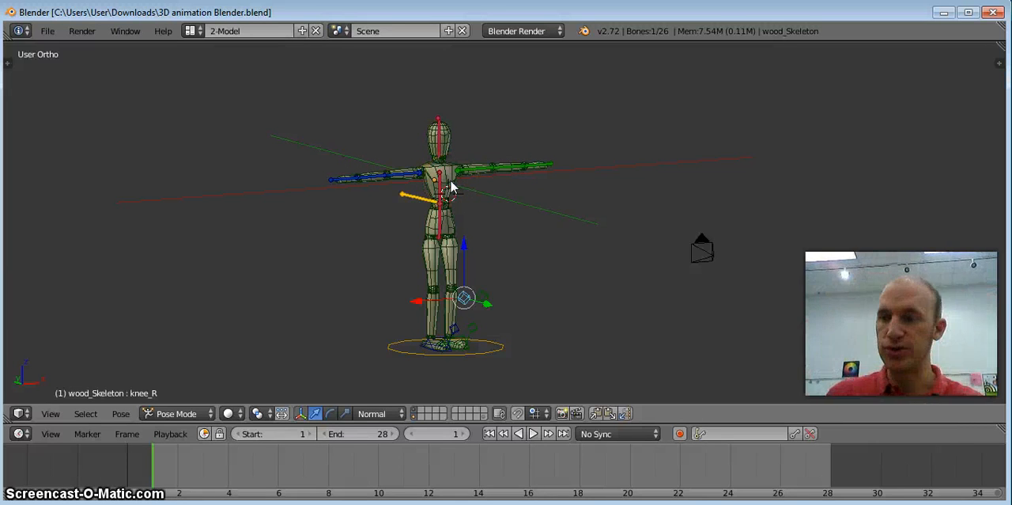
click(452, 186)
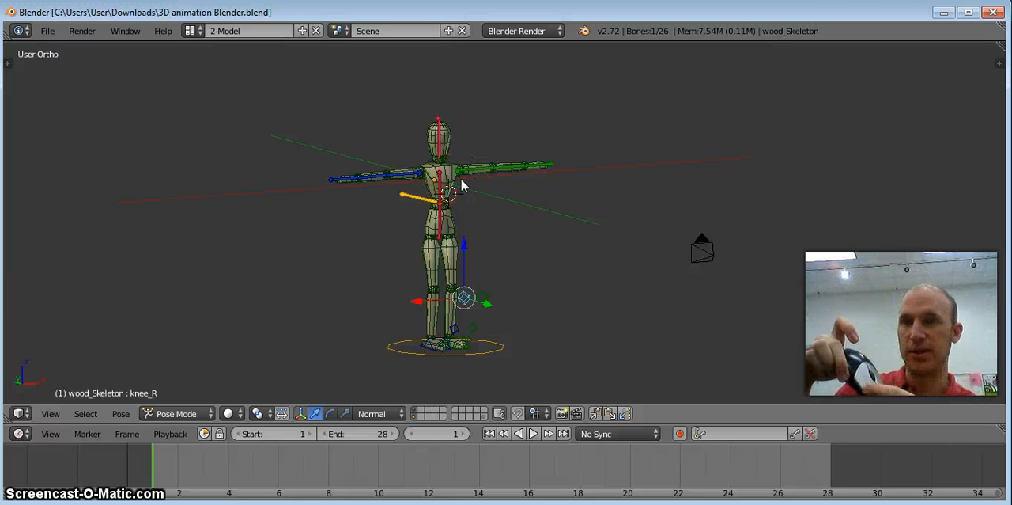
Select the mannequin's left hand bone (hand_L) and move it freely with Grab, setting it down close to its starting place.
right_click(443, 177)
right_click(530, 166)
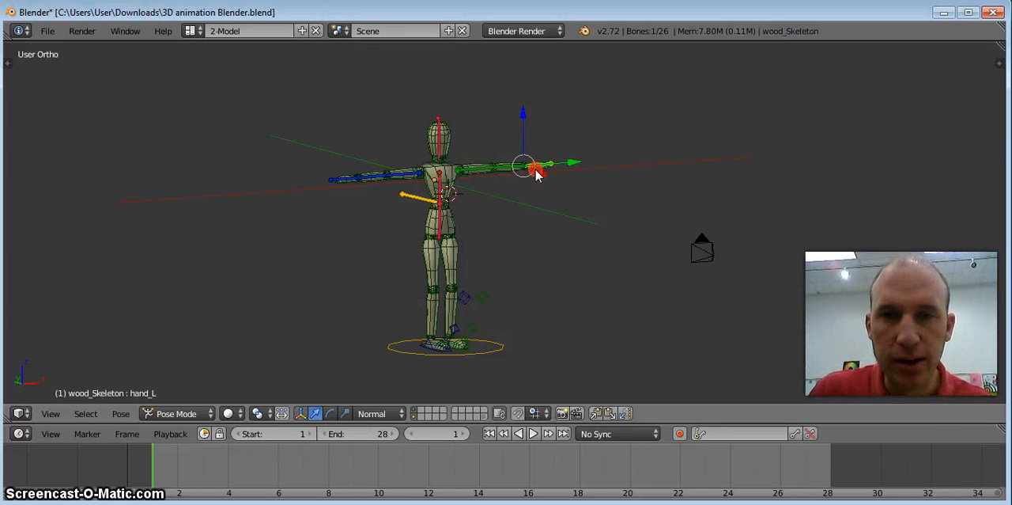
key(g)
right_drag(421, 252, 511, 203)
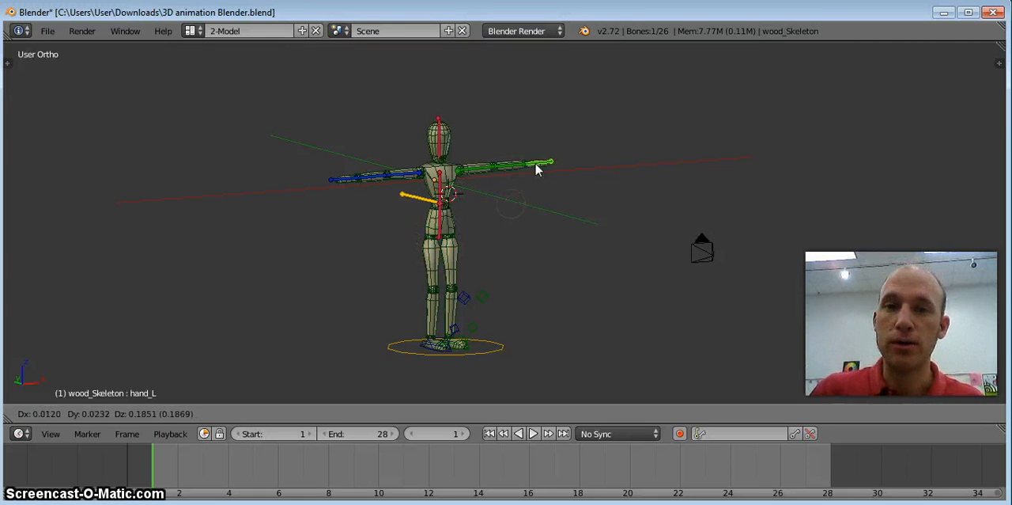
click(534, 176)
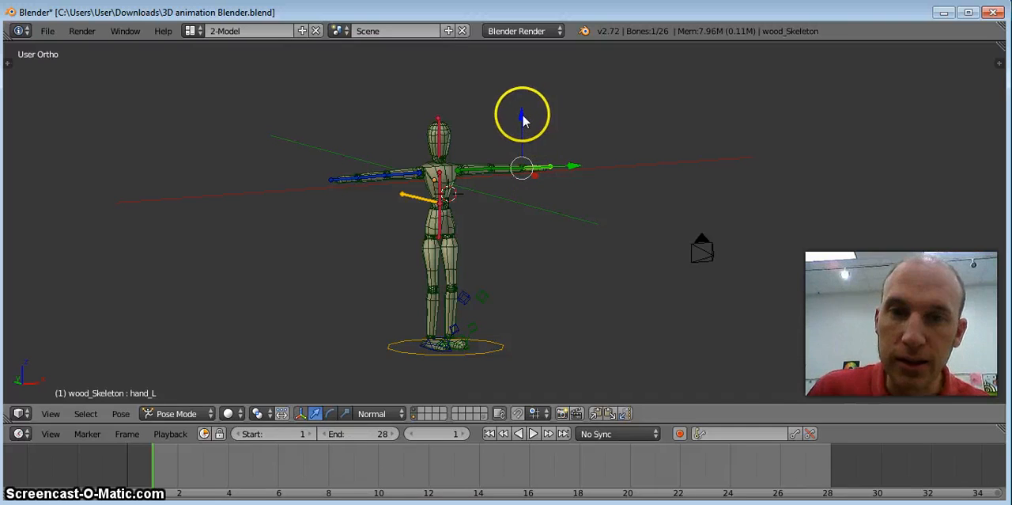
Move the left hand bone along its individual manipulator axes, leaving the arm raised slightly.
click(562, 220)
drag(558, 217, 519, 203)
click(476, 174)
drag(473, 163, 522, 77)
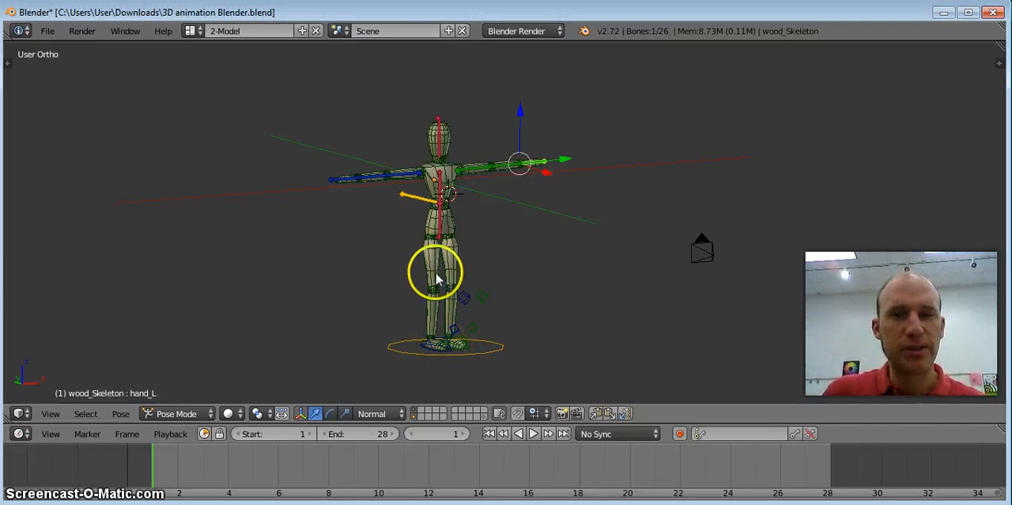
Select the left foot control (foot_master.L) and grab it upward and outward so the leg lifts and bends.
right_click(437, 345)
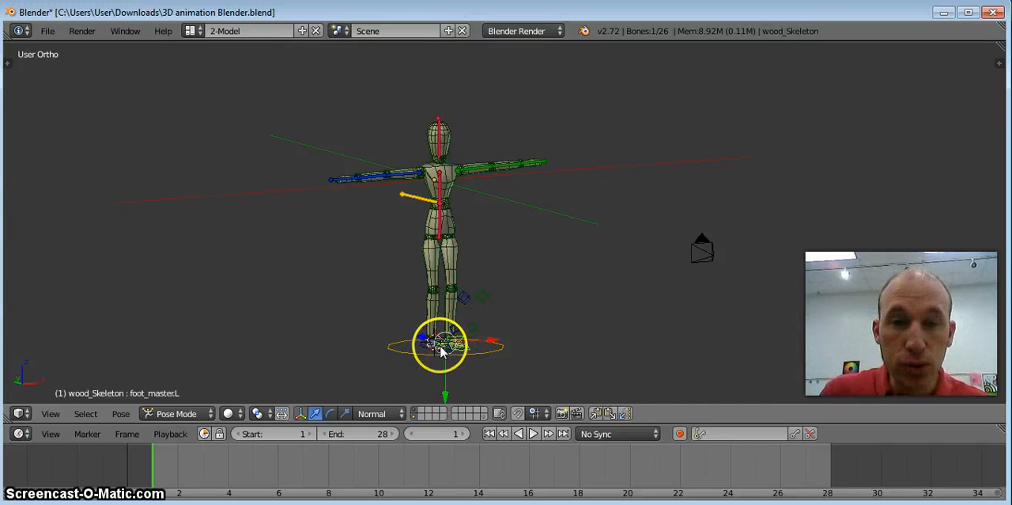
key(g)
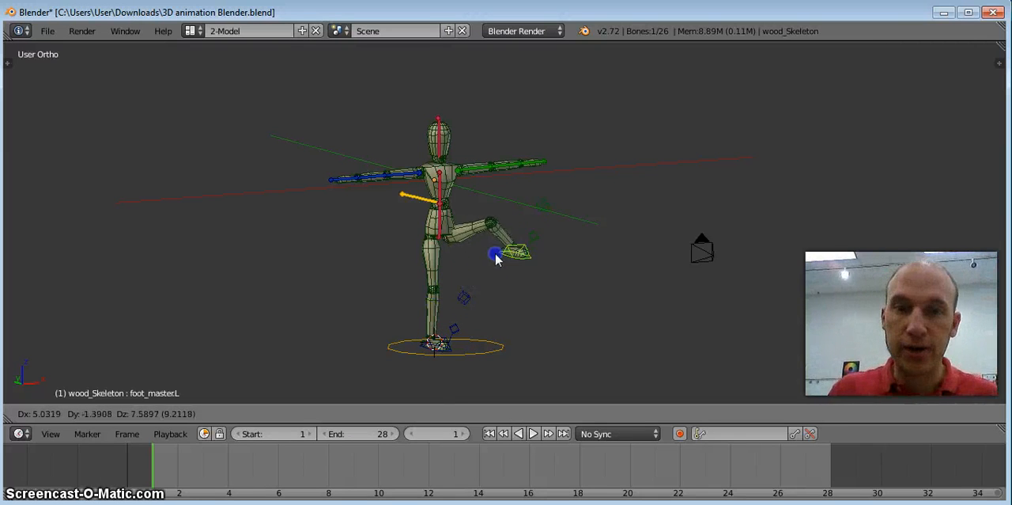
click(488, 295)
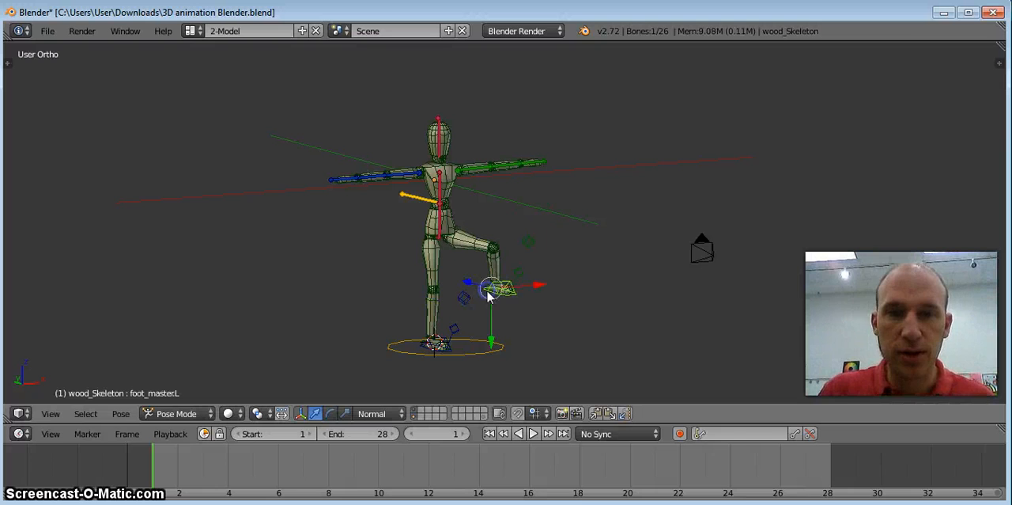
Select the left knee control (knee_L) and shift it along its red axis to swing the knee.
right_click(529, 248)
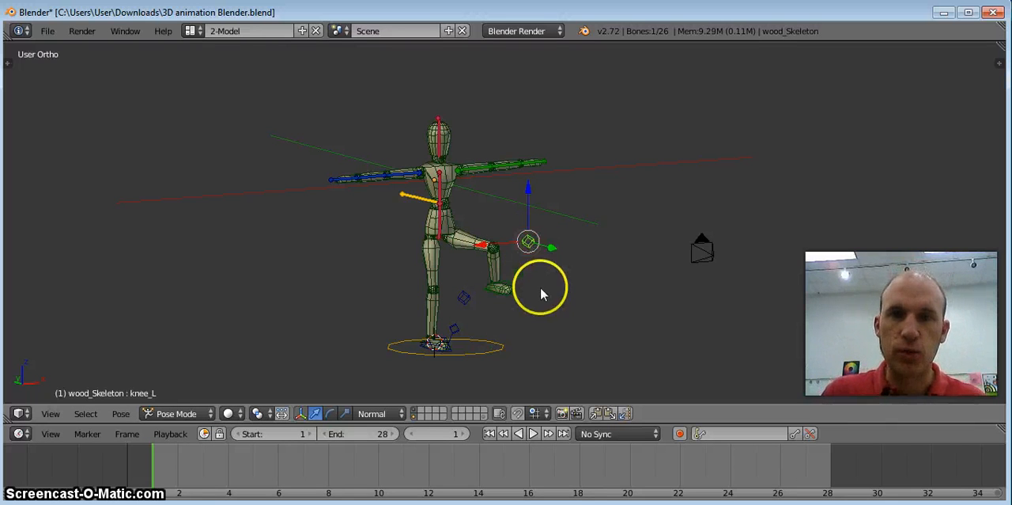
drag(485, 244, 478, 266)
click(592, 236)
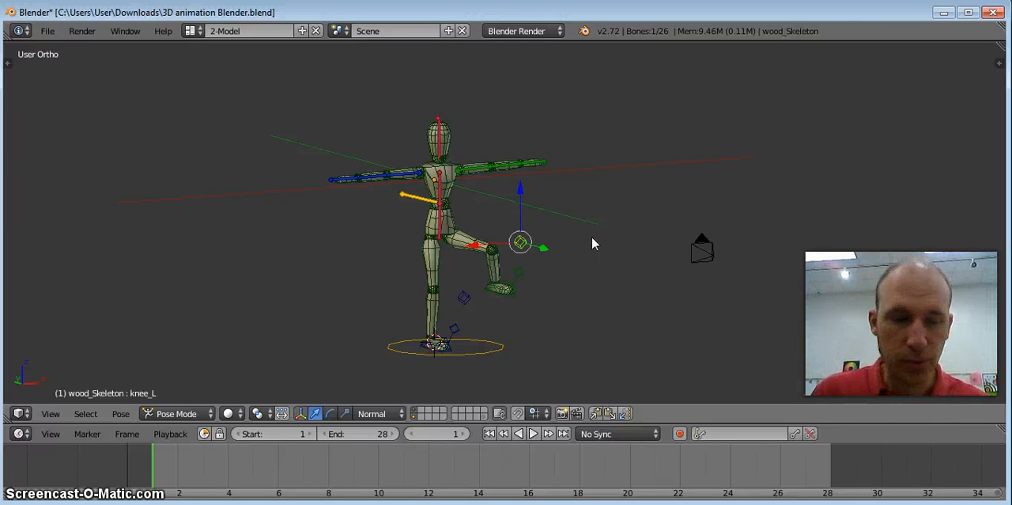
Undo the moves of the left knee and left foot controls.
key(ctrl+z)
key(ctrl+z)
key(ctrl+z)
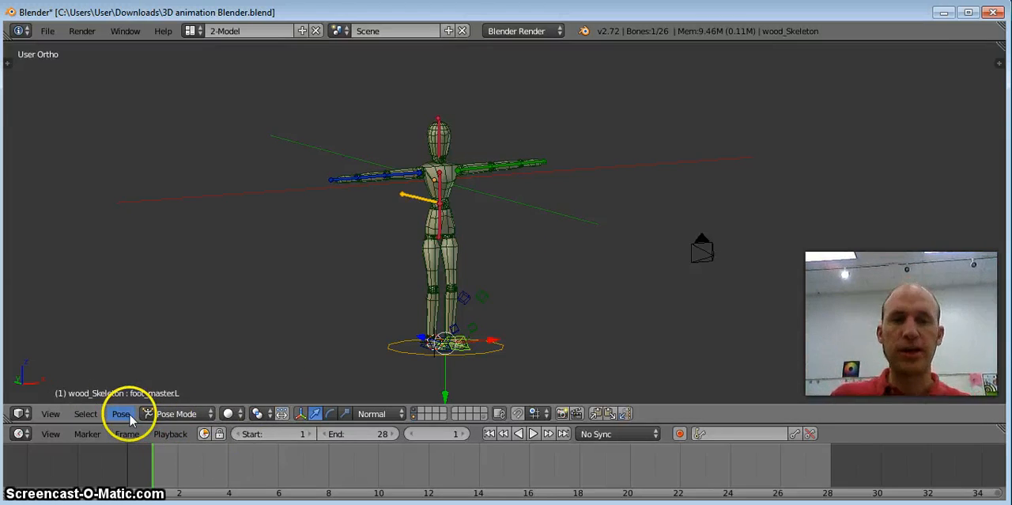
View the mannequin in the Right and Left orthographic views and frame it closer.
click(49, 413)
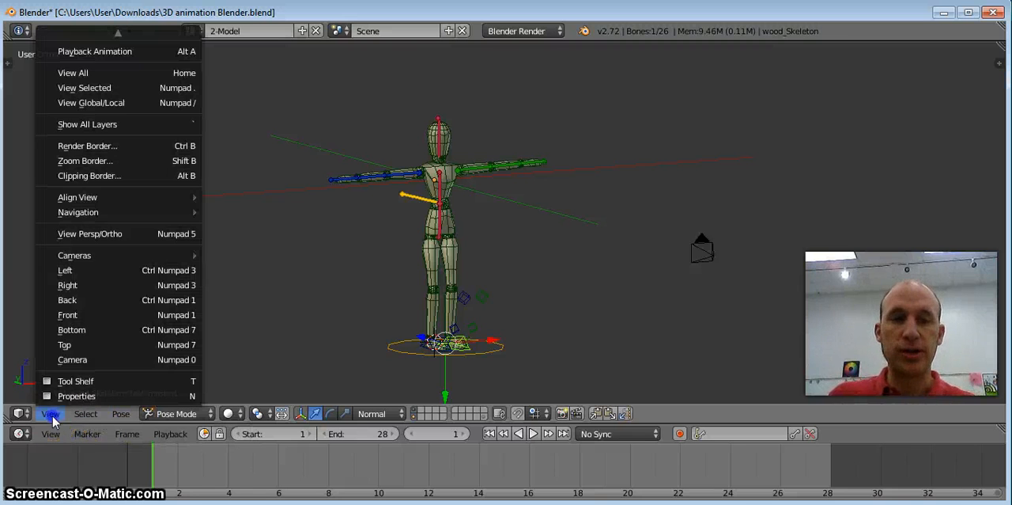
click(79, 285)
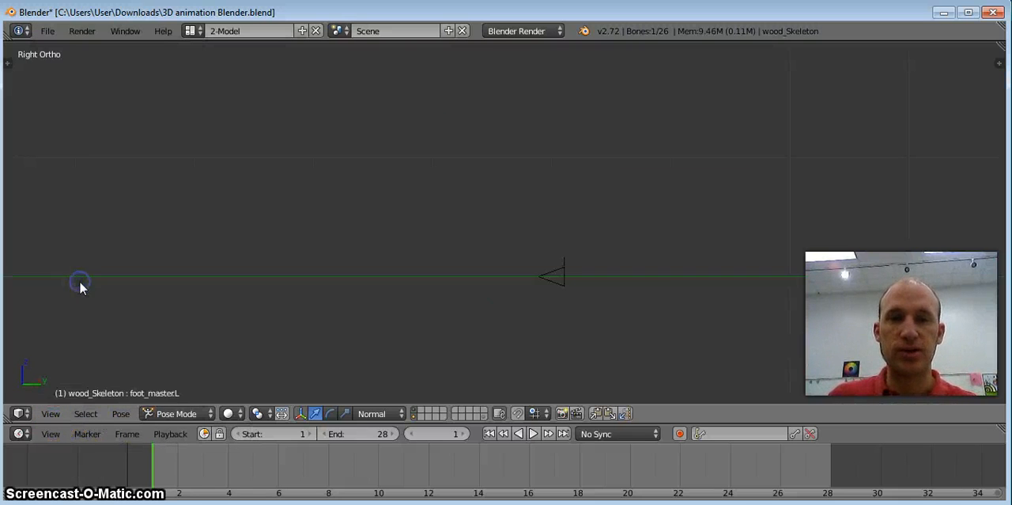
click(50, 414)
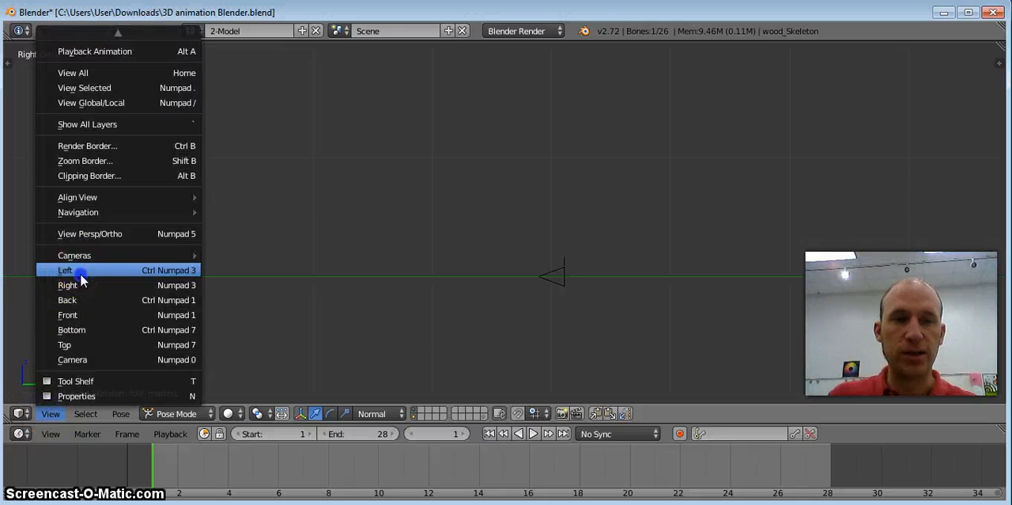
click(80, 271)
scroll(191, 280, down, 5)
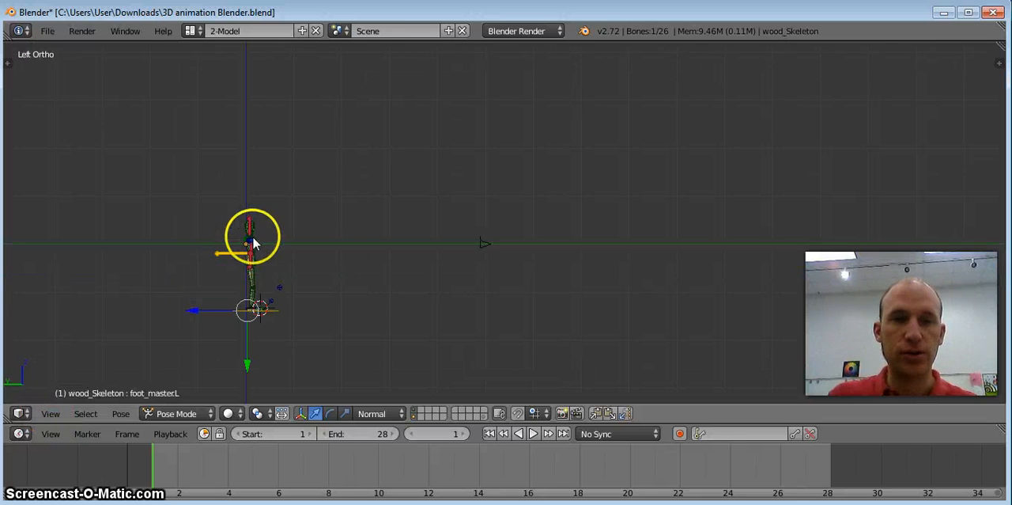
scroll(251, 237, up, 3)
shift+middle_drag(178, 271, 372, 189)
scroll(371, 184, up, 4)
scroll(371, 184, down, 2)
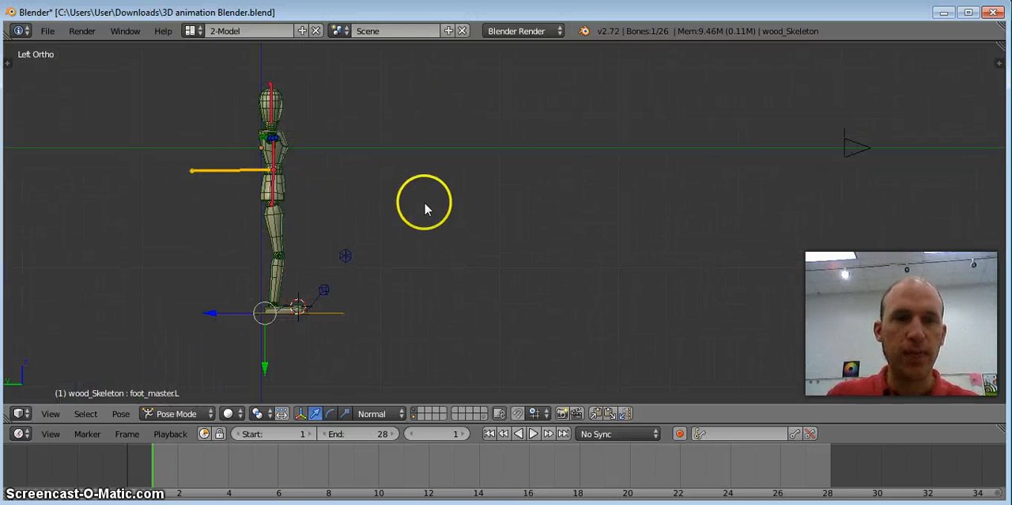
Raise the left foot control (foot_master.L) straight up along its green axis, seen from the front.
middle_drag(385, 132, 267, 130)
middle_drag(562, 161, 266, 166)
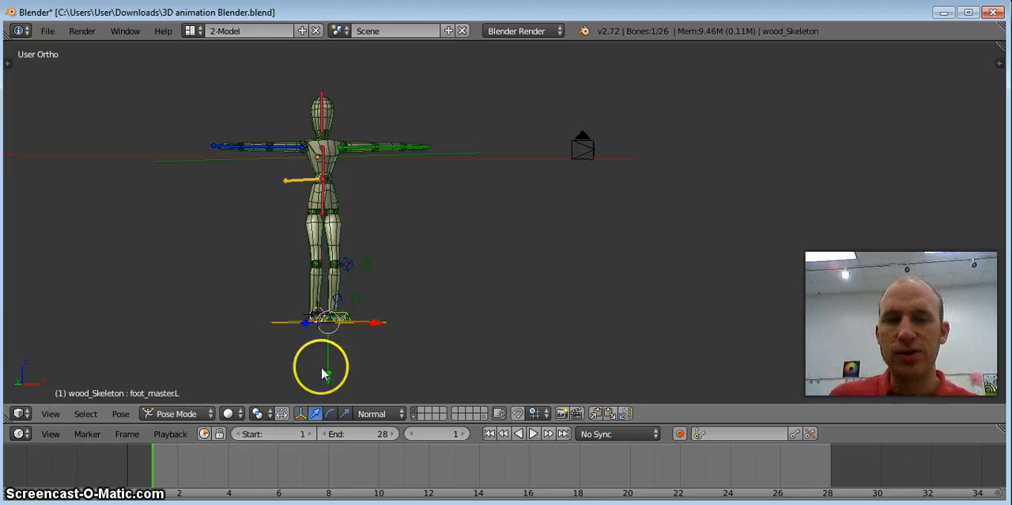
drag(329, 380, 340, 340)
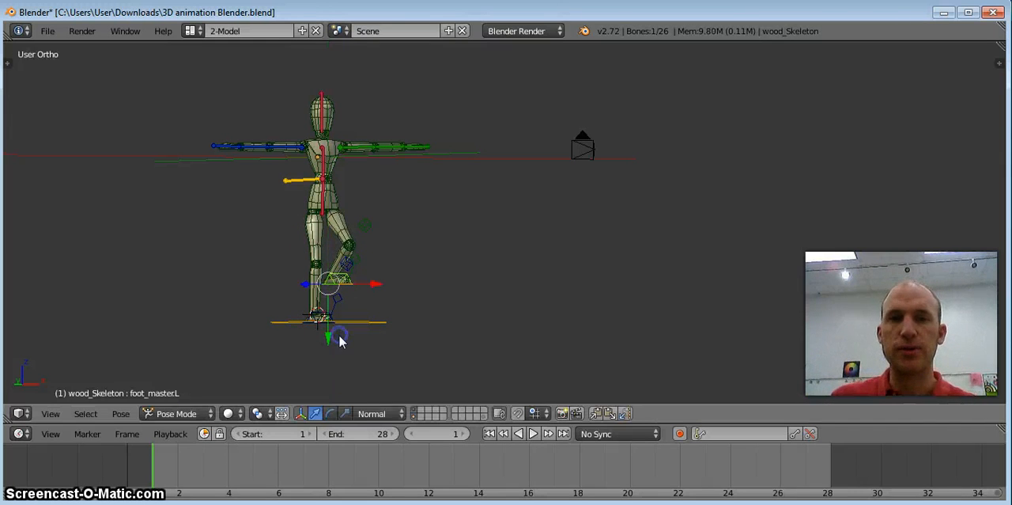
Enable the Rotate manipulator and turn the left foot control about its red and blue axes.
click(334, 417)
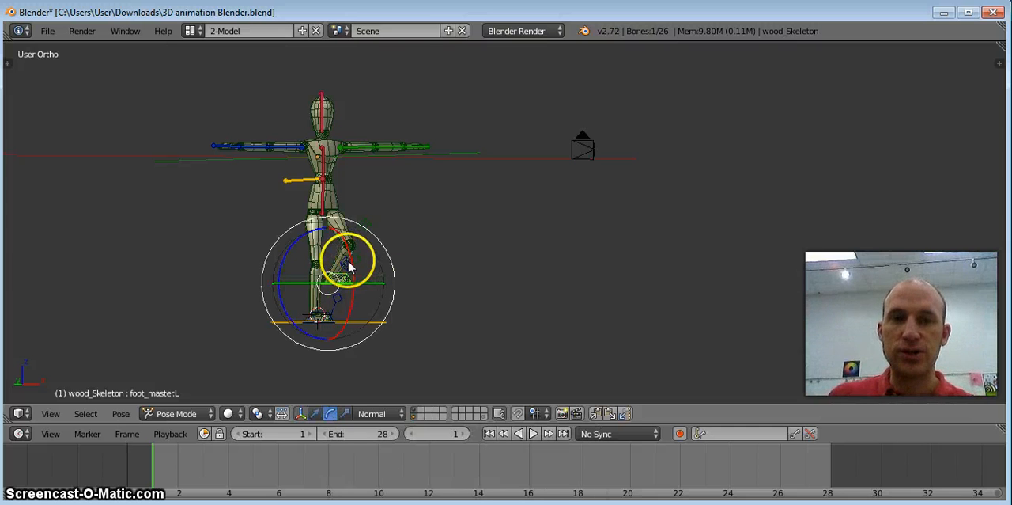
mouse_move(352, 264)
mouse_down()
mouse_move(356, 283)
mouse_move(354, 272)
mouse_up()
mouse_move(283, 280)
mouse_down()
mouse_move(294, 254)
mouse_move(269, 287)
mouse_move(292, 248)
mouse_move(274, 283)
mouse_up()
Clear the rotation and location of the left foot control.
key(alt+r)
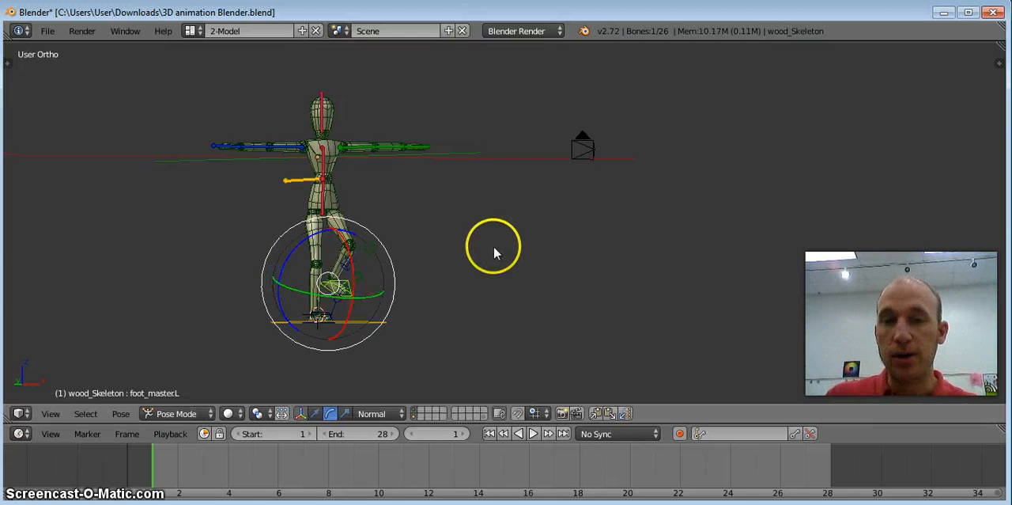
key(alt+g)
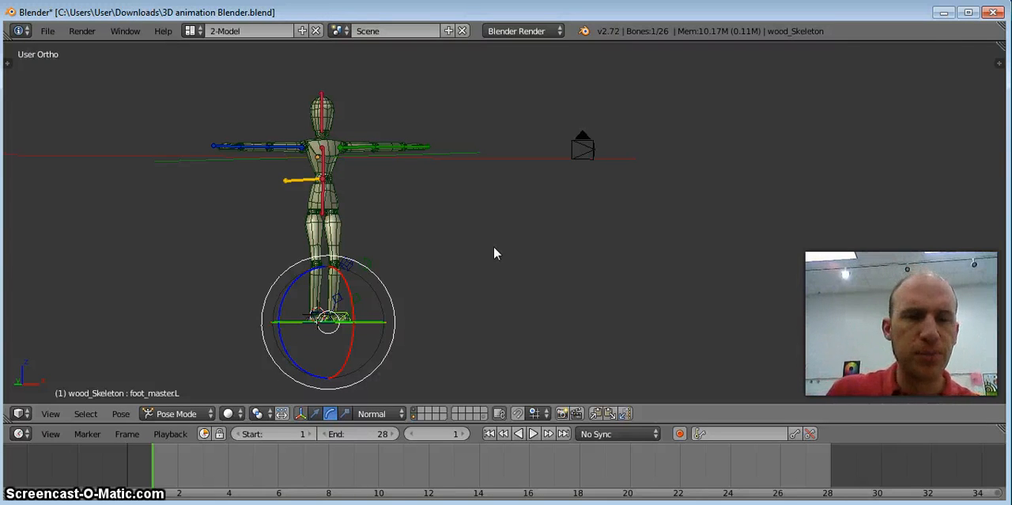
shift+click(316, 413)
shift+click(345, 413)
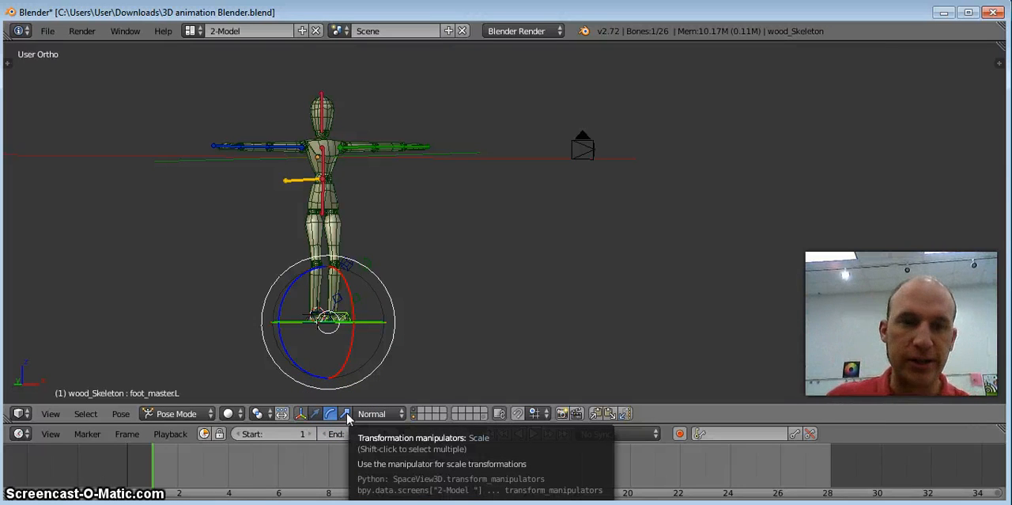
click(332, 413)
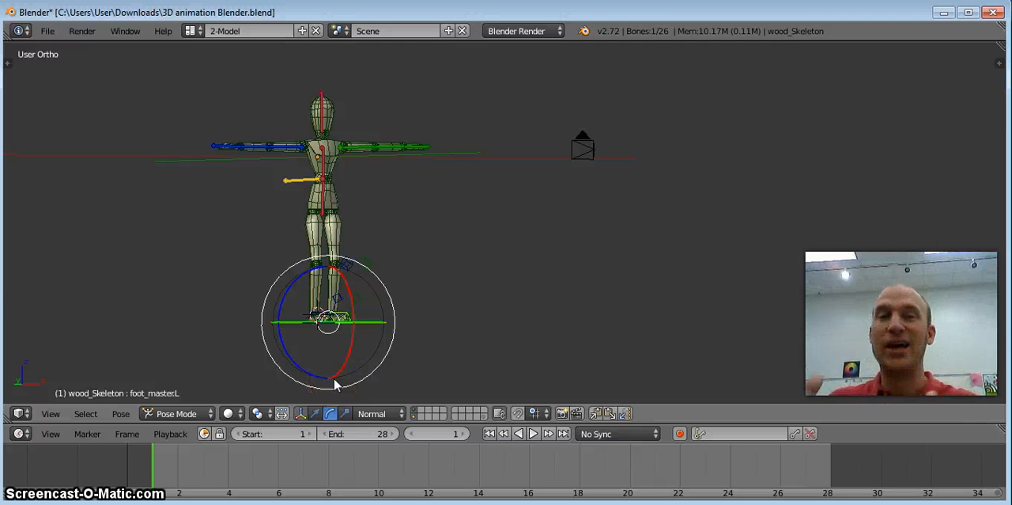
View the mannequin in Wireframe shading and return the viewport to Solid shading.
click(307, 360)
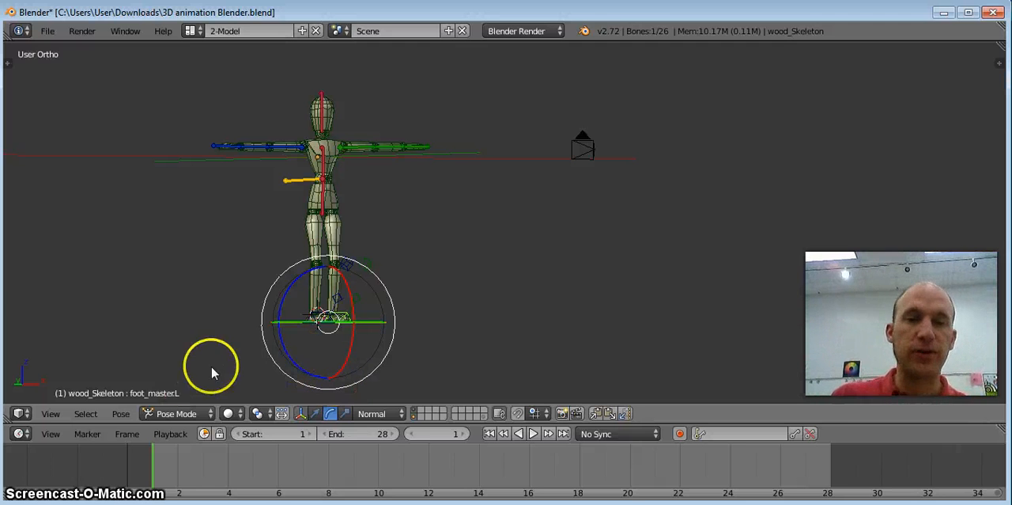
click(232, 412)
click(250, 379)
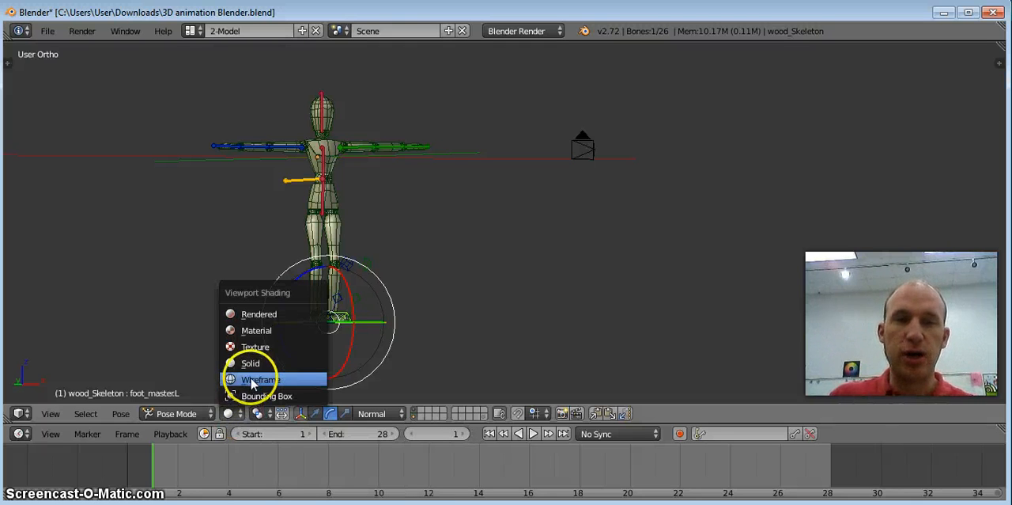
click(231, 415)
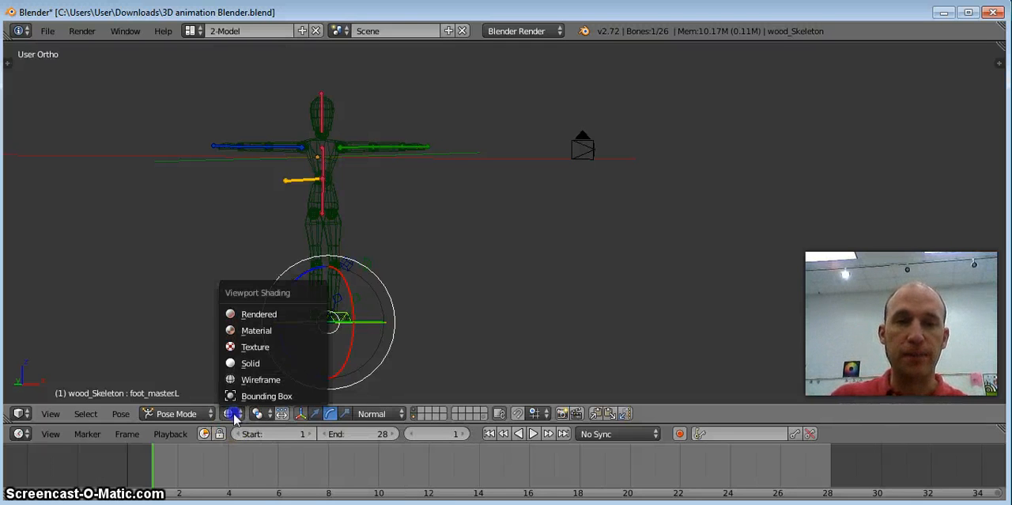
click(251, 366)
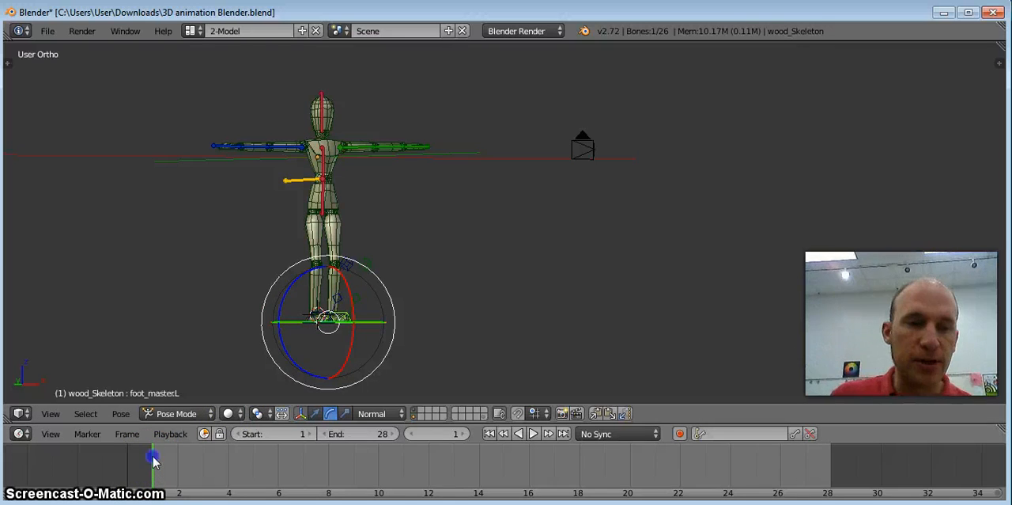
Scrub the timeline forward to frame 8 and return to frame 1.
click(199, 459)
drag(234, 462, 304, 460)
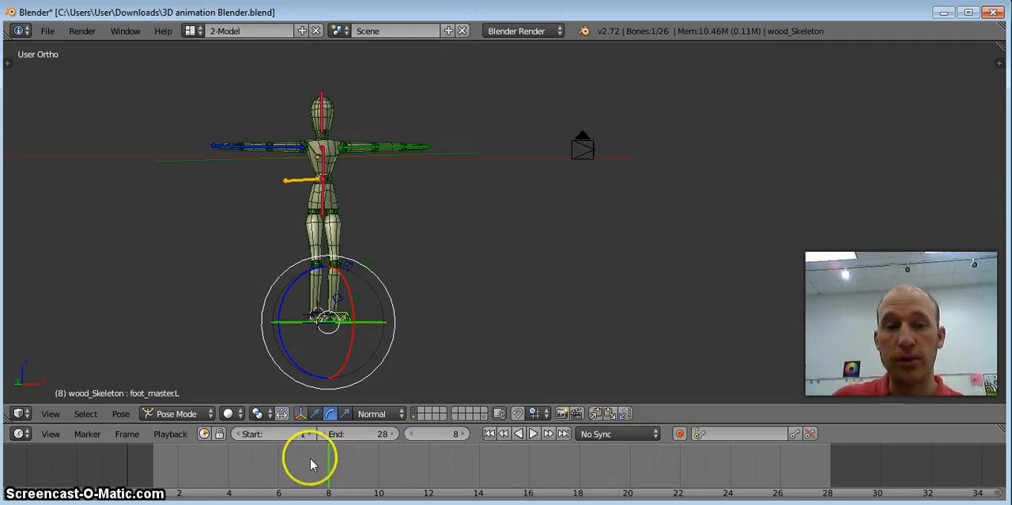
click(155, 467)
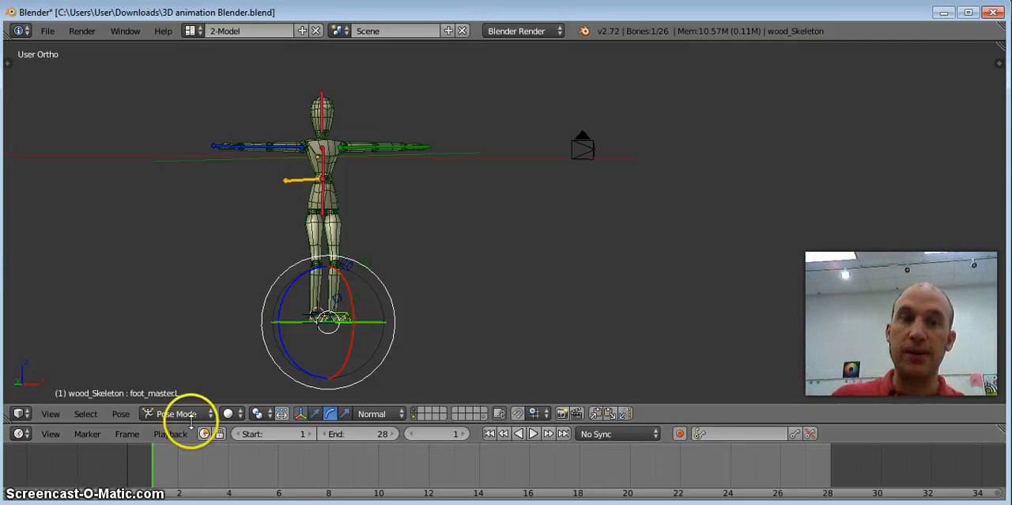
Select bones of the left arm, the head and the right forearm one after another.
right_click(352, 146)
right_click(410, 146)
right_click(322, 110)
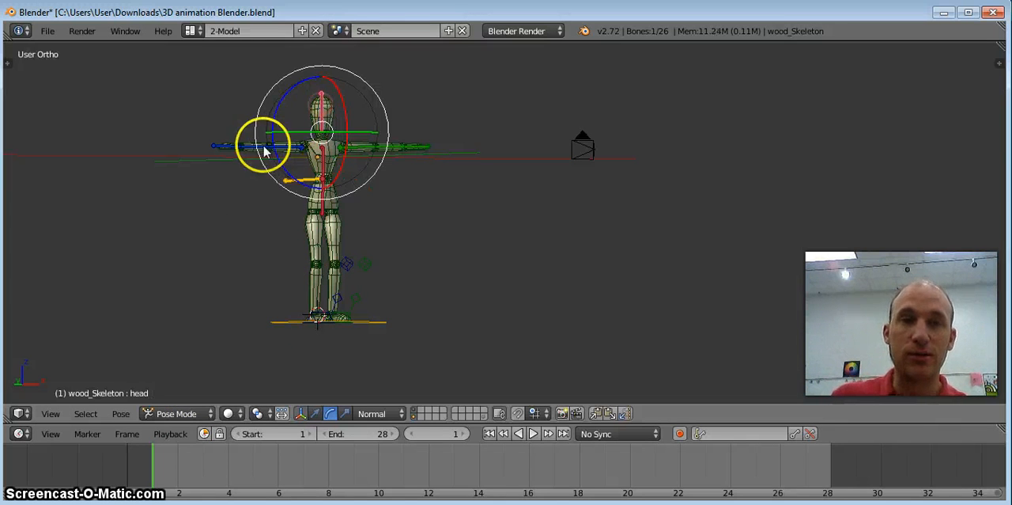
right_click(244, 150)
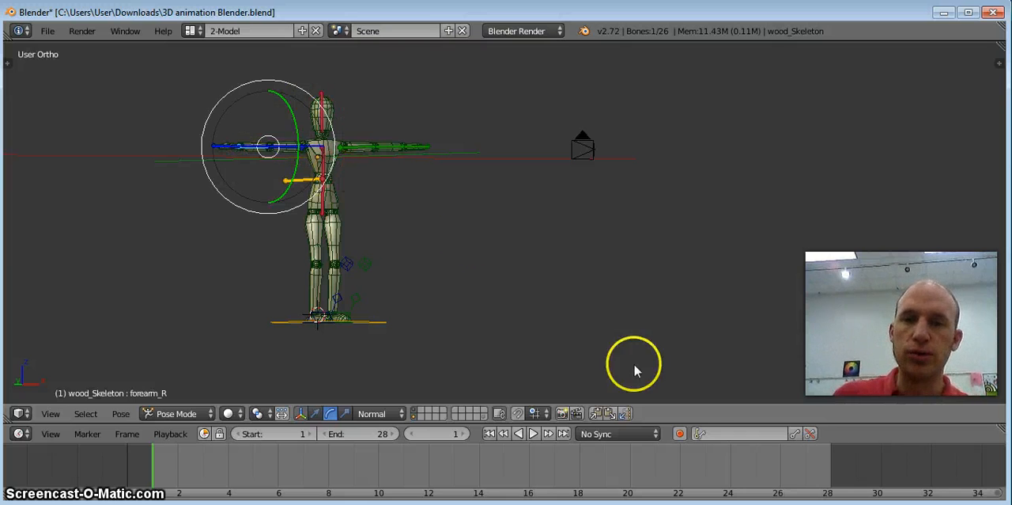
Turn on automatic keyframe recording and make frame 1 the current frame.
click(680, 434)
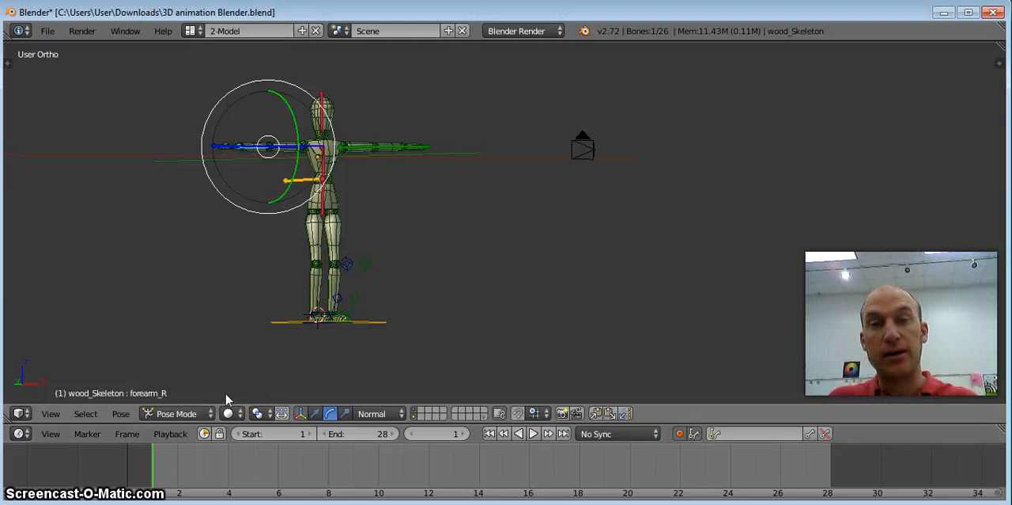
click(149, 453)
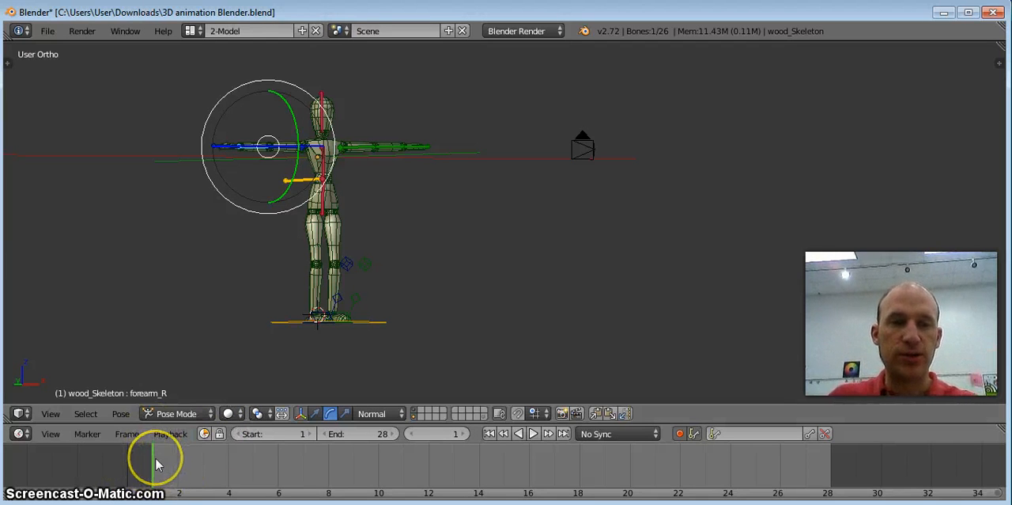
click(180, 456)
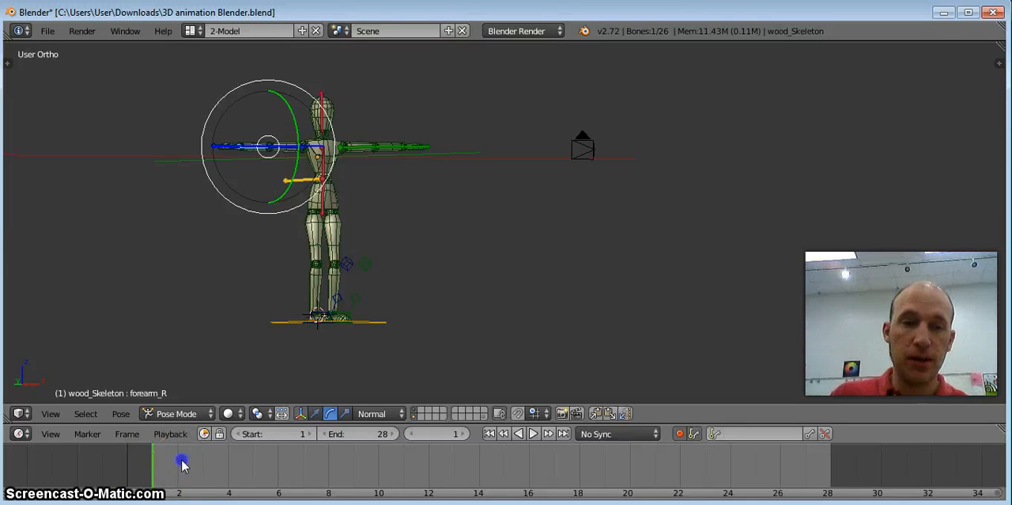
click(152, 460)
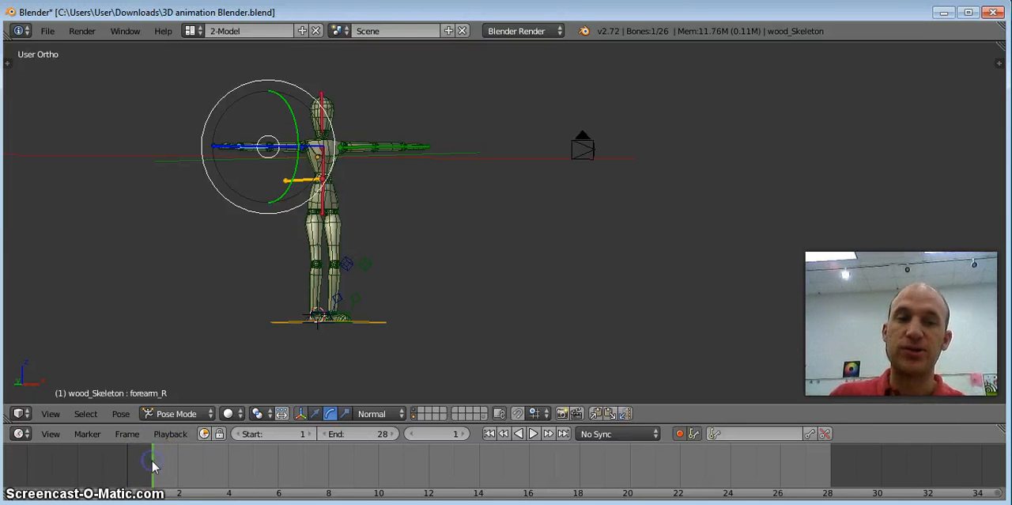
Rotate the right and left upper arms down from the T-pose to the sides of the body.
click(299, 148)
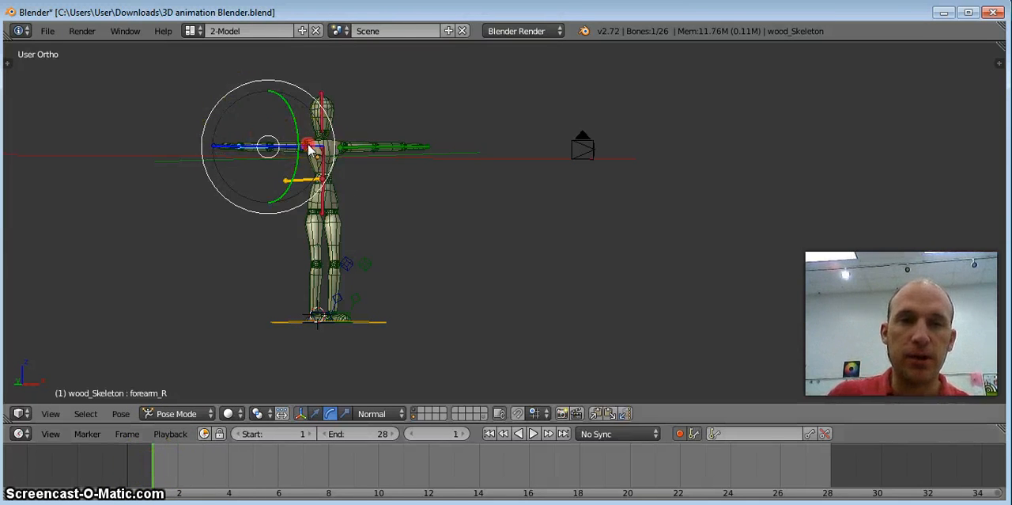
drag(267, 110, 253, 167)
right_click(351, 150)
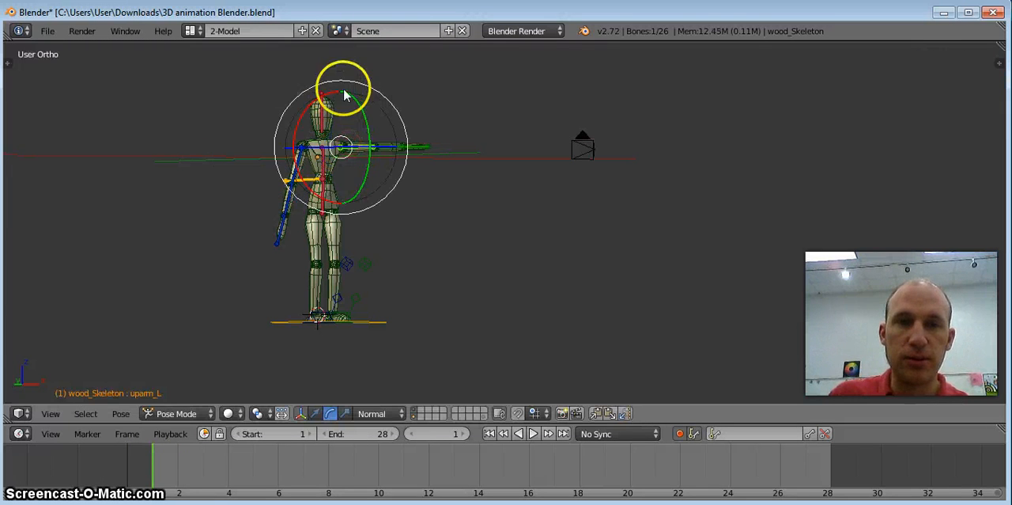
drag(308, 114, 376, 100)
Rotate the left forearm and turn the right forearm to hang straight down at frame 1.
right_click(356, 213)
drag(392, 182, 358, 215)
key(r)
click(285, 205)
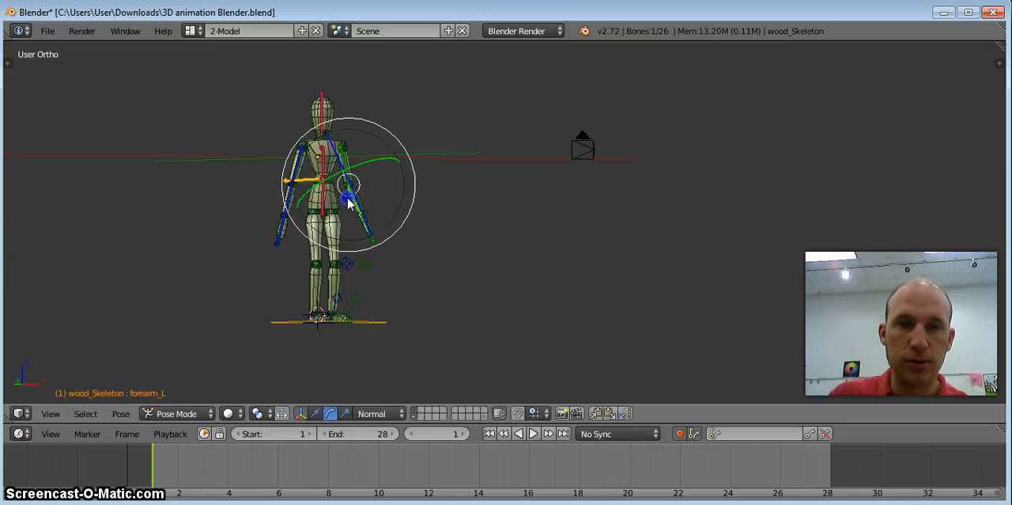
right_click(283, 219)
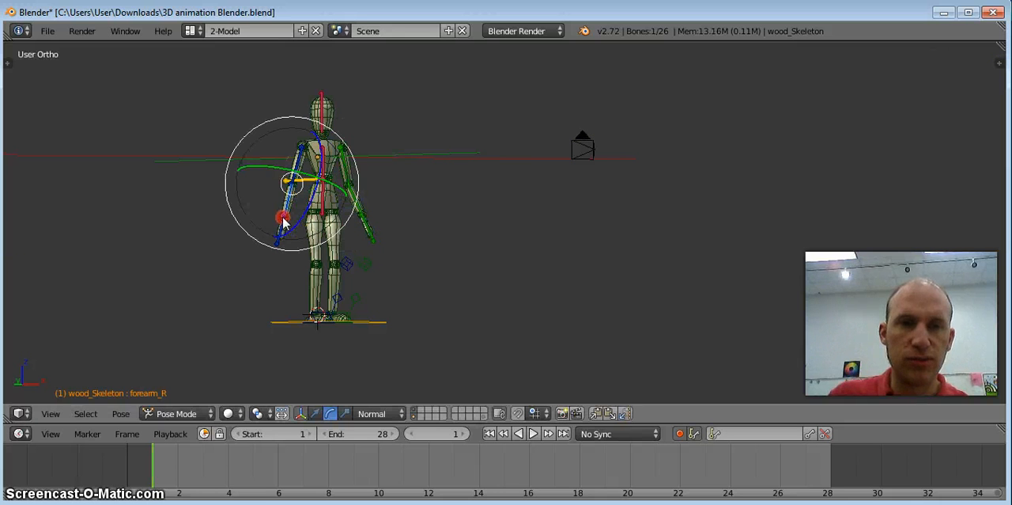
key(r)
click(316, 194)
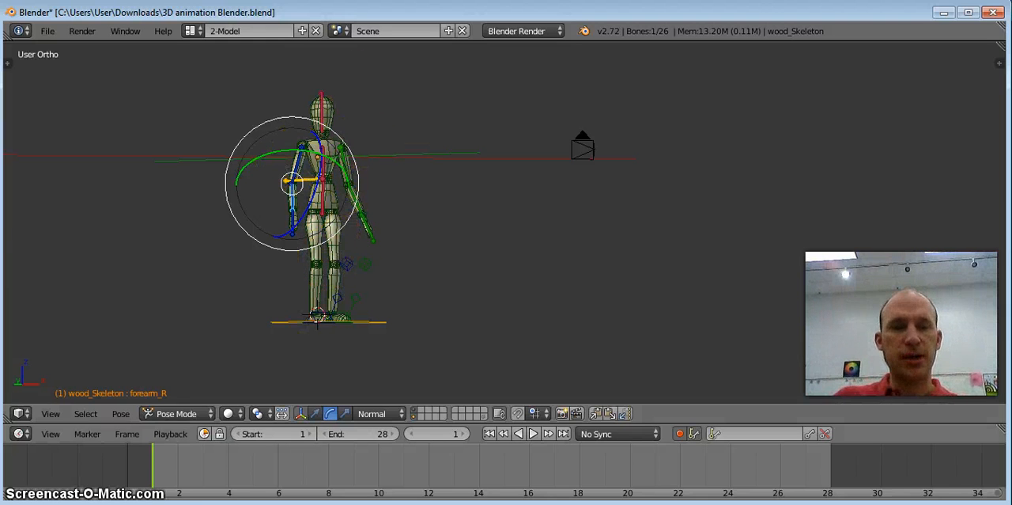
From frame 2, select the left foot control and the right upper arm in turn to compare their keyframe markers on the timeline.
click(179, 461)
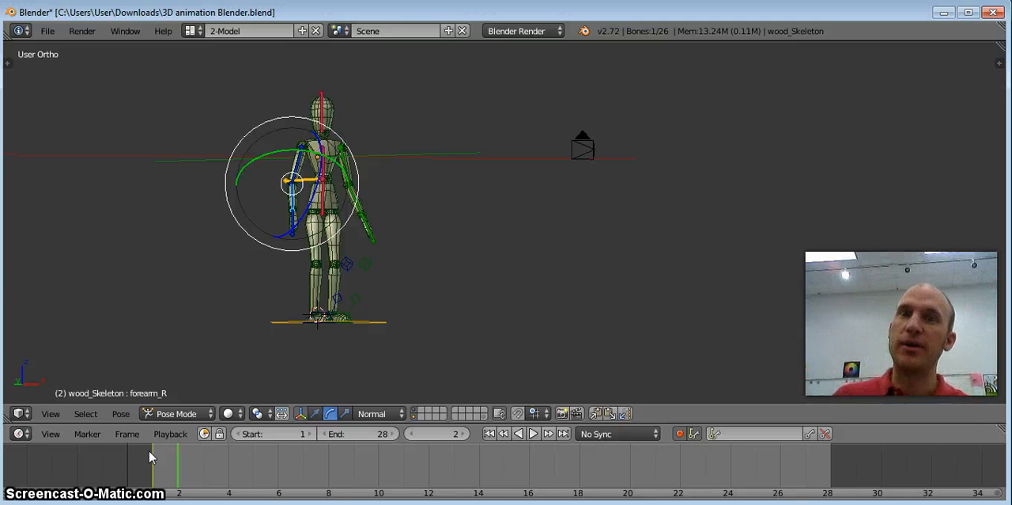
click(296, 366)
scroll(378, 233, up, 2)
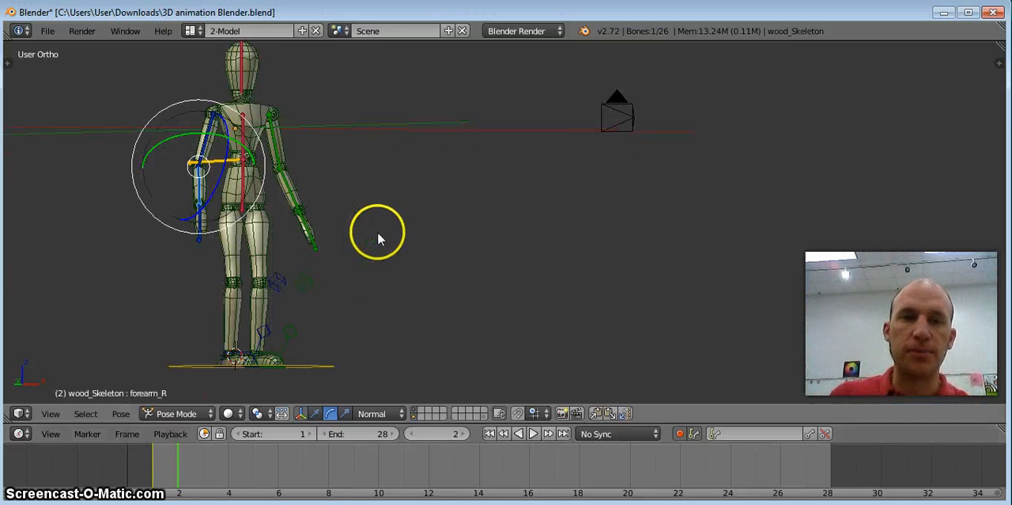
shift+middle_drag(301, 161, 337, 184)
mouse_move(241, 278)
middle_down()
mouse_move(262, 271)
mouse_move(265, 284)
middle_up()
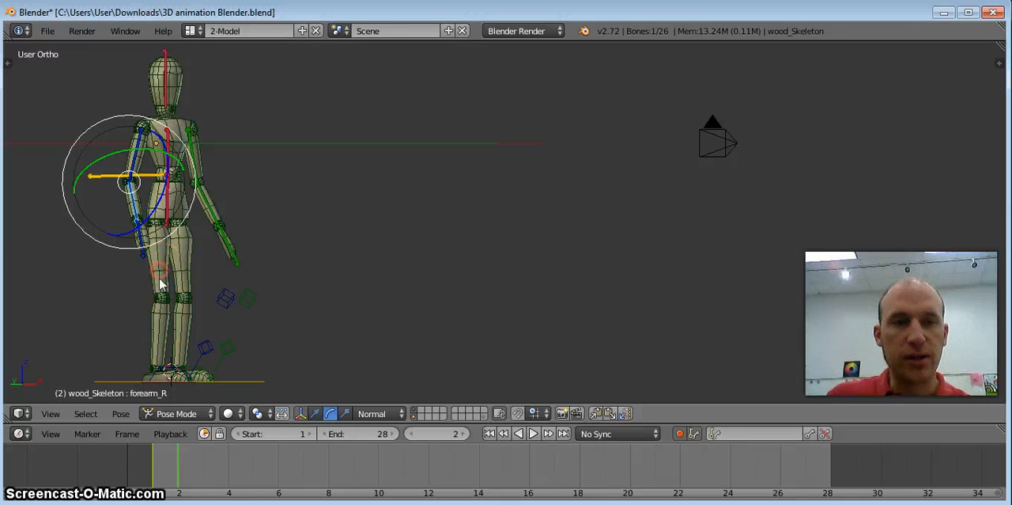
right_click(170, 369)
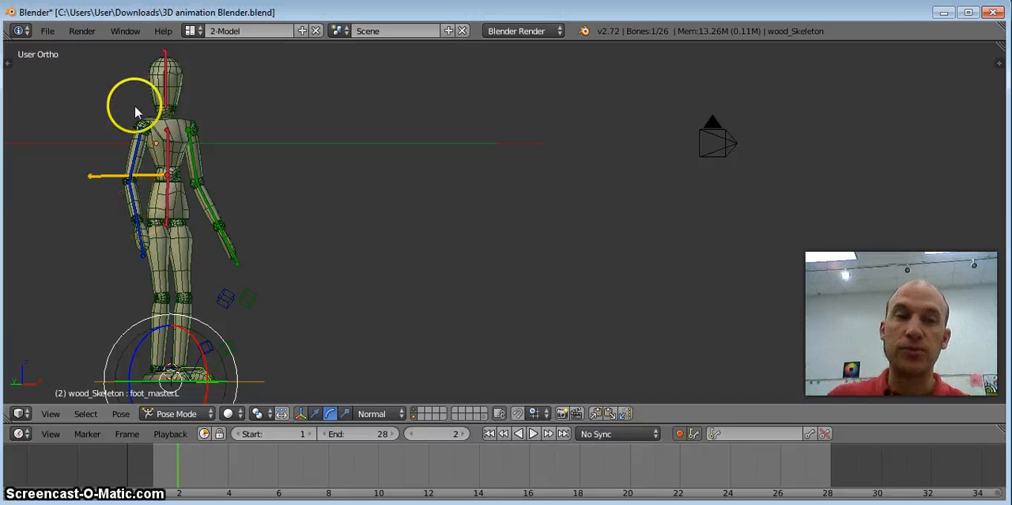
right_click(135, 142)
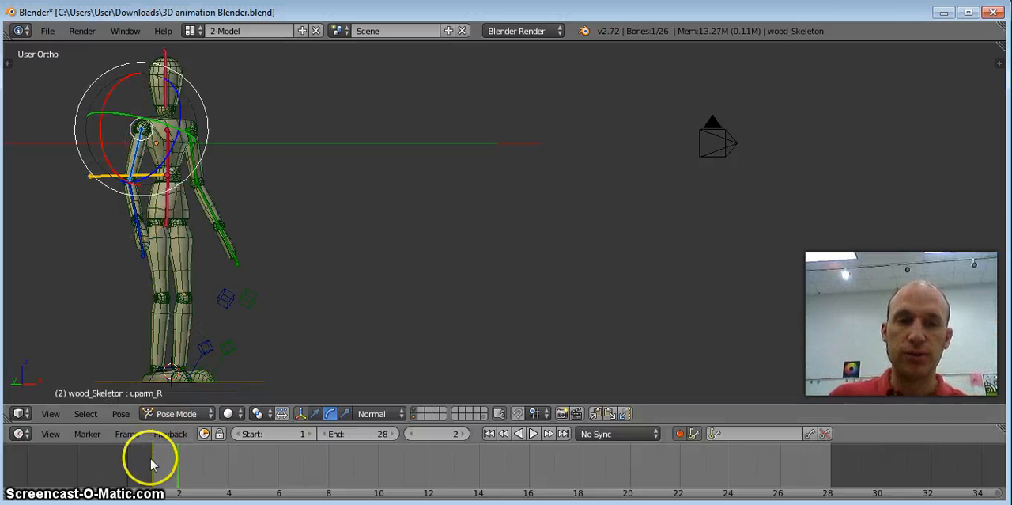
right_click(181, 375)
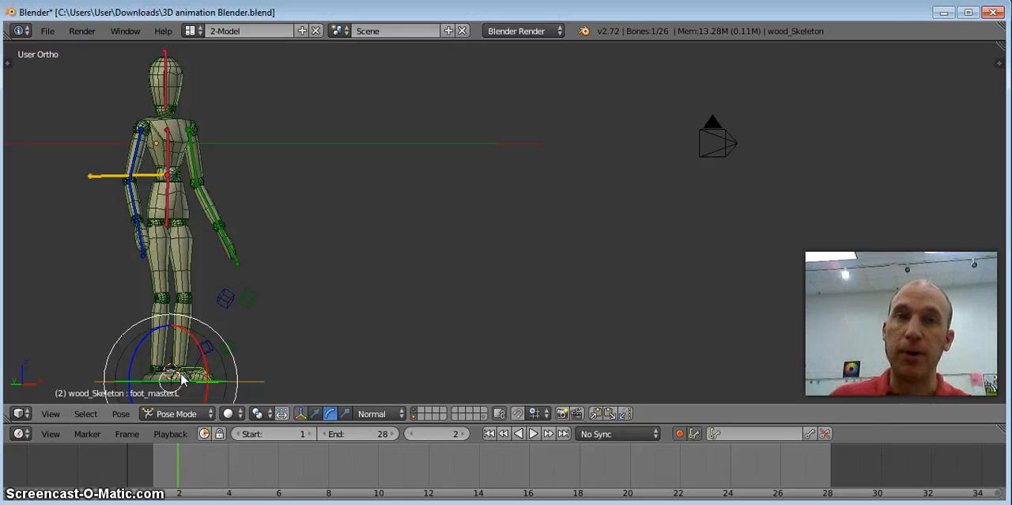
Insert a LocRotScale keyframe for the left foot control (foot_master.L) at frame 1.
click(153, 472)
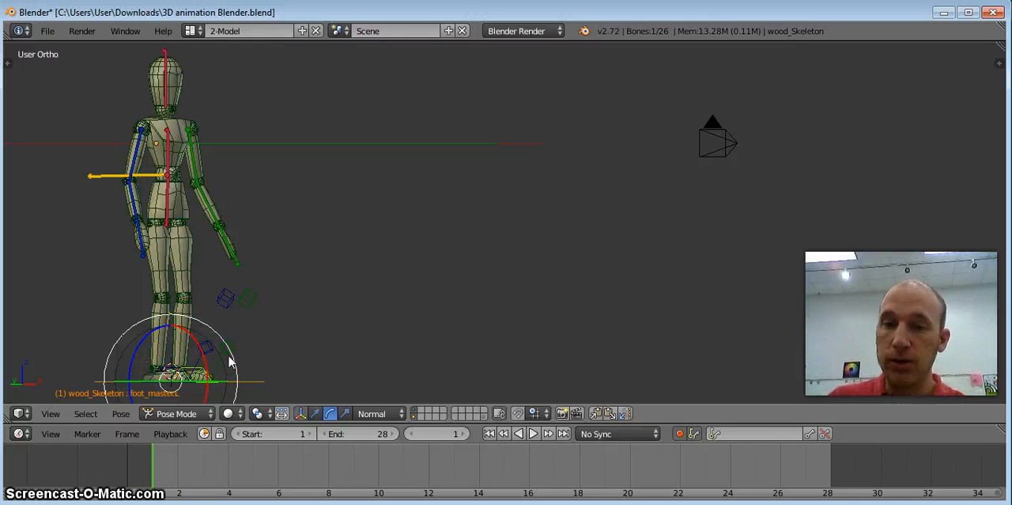
click(814, 436)
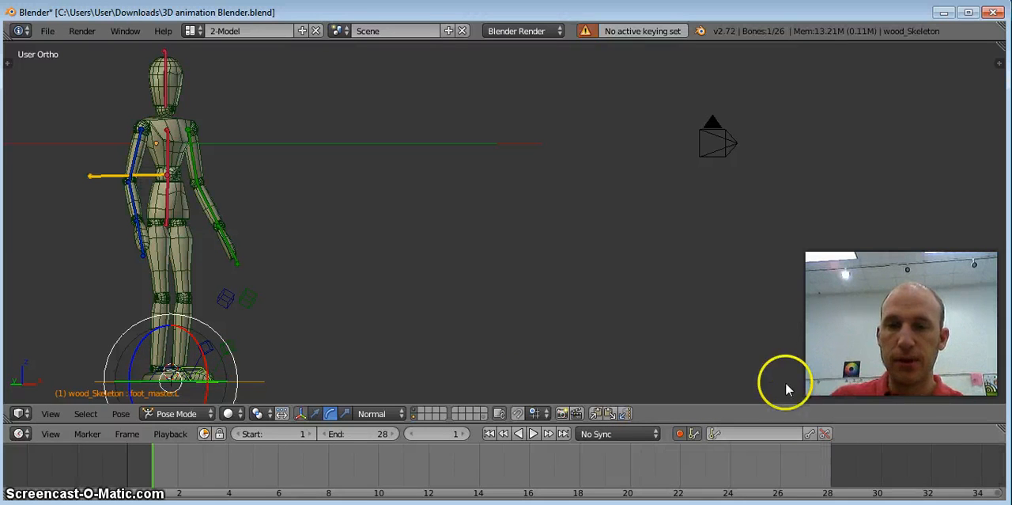
key(i)
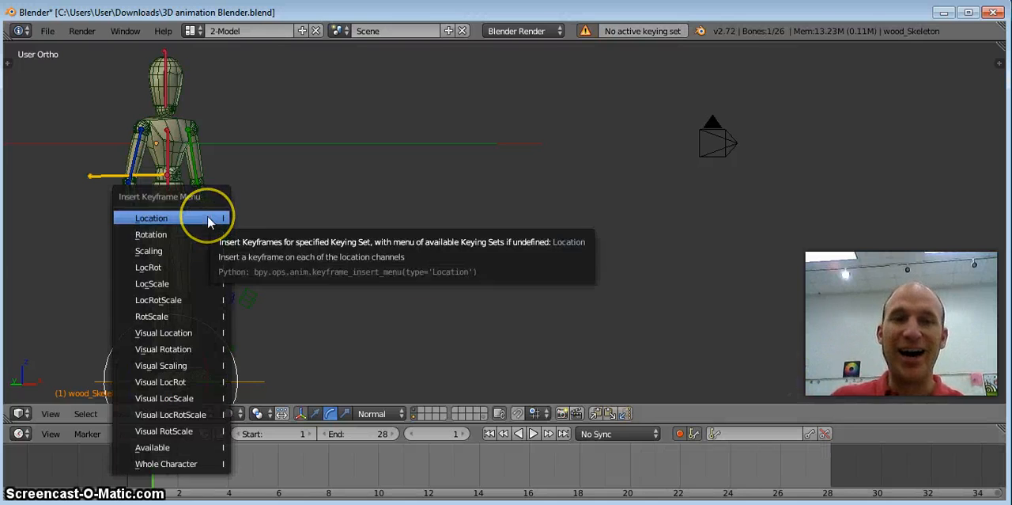
click(203, 302)
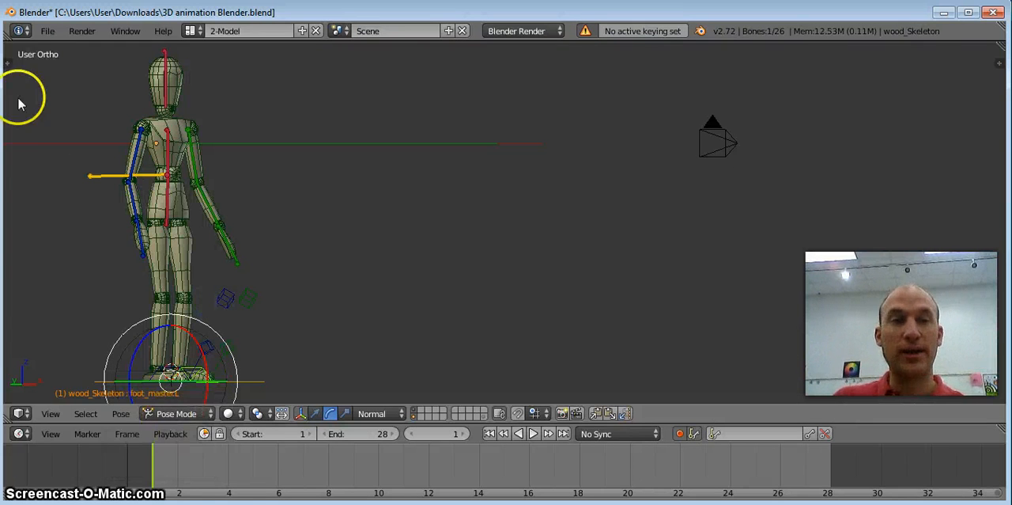
Show the pose tools beside the 3D view together with the settings of the last operation.
drag(8, 63, 106, 87)
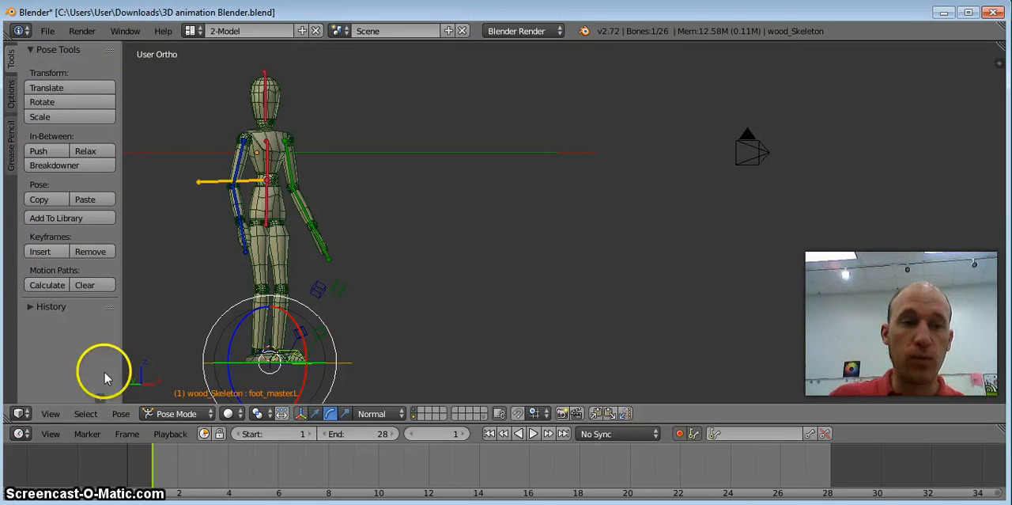
click(100, 399)
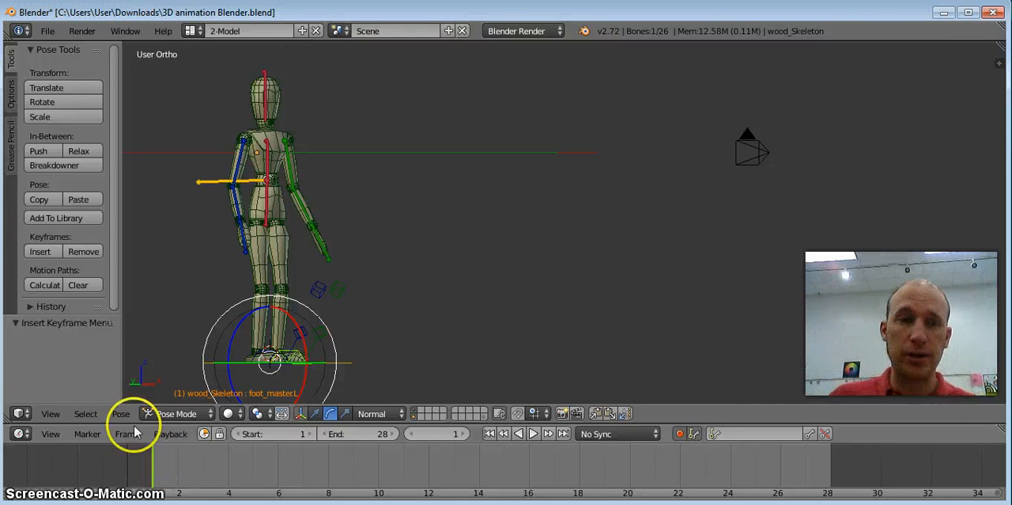
Return to frame 1 and examine the pose commands, including Copy Pose, without applying any.
click(188, 462)
click(151, 462)
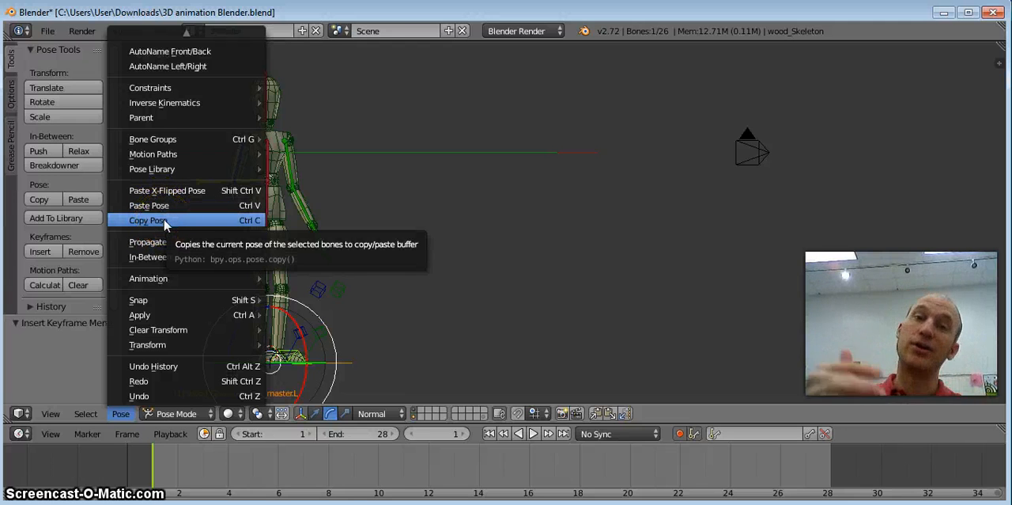
click(225, 231)
click(544, 263)
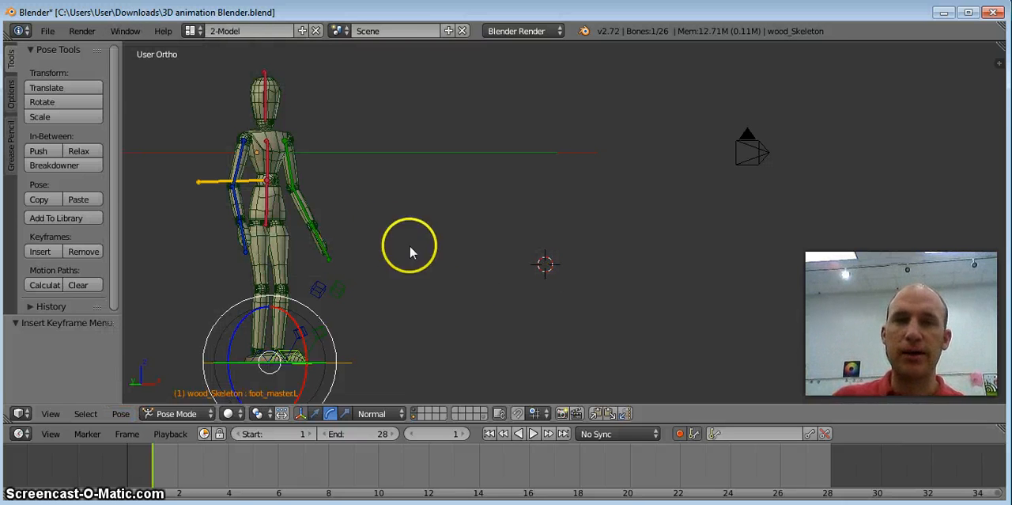
At frame 7, raise the right foot control (foot_master.R) forward and up, and rotate it about -51.5° around its X axis.
click(295, 457)
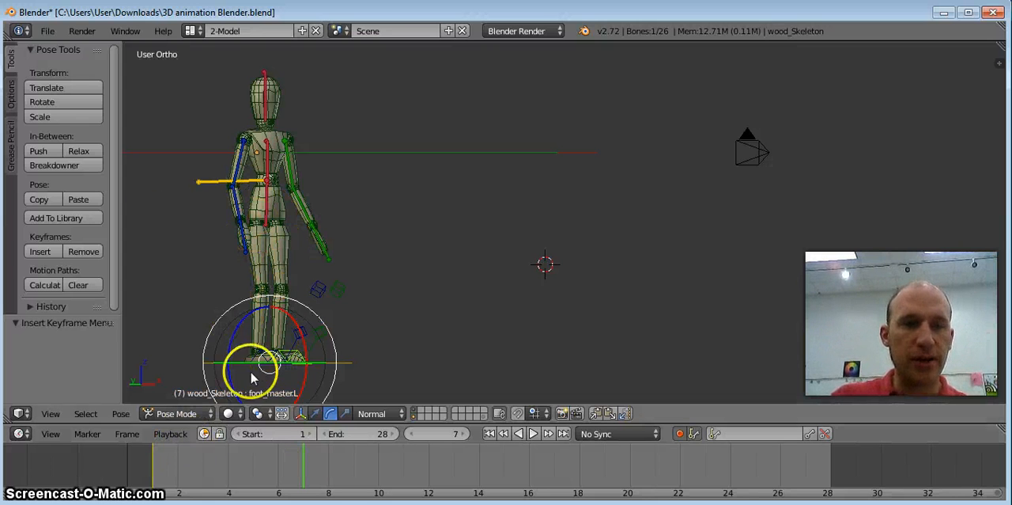
click(315, 412)
right_drag(268, 361, 385, 272)
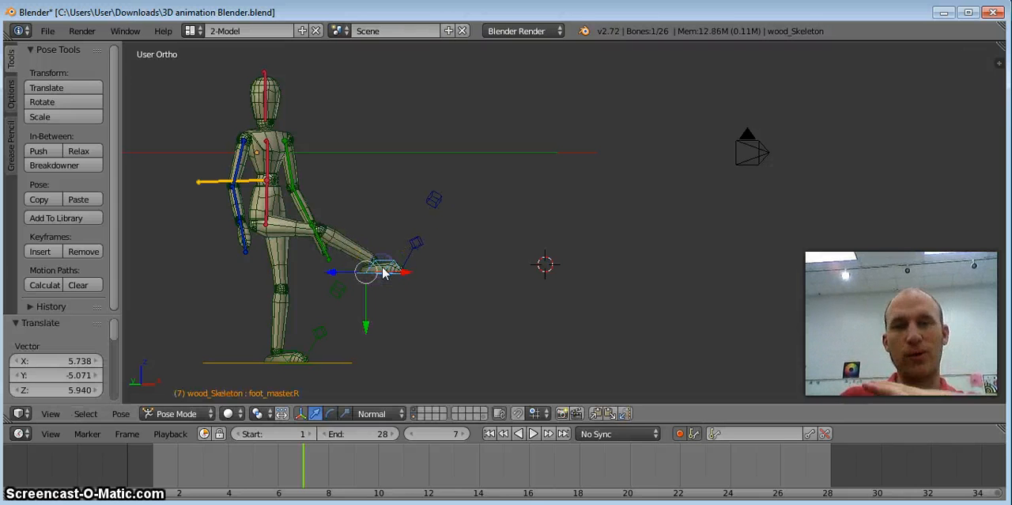
click(329, 413)
drag(423, 230, 383, 179)
Move the right knee target (knee_R) by about -0.47 in Y and -0.37 in Z using the Translate manipulator.
right_click(369, 145)
click(316, 414)
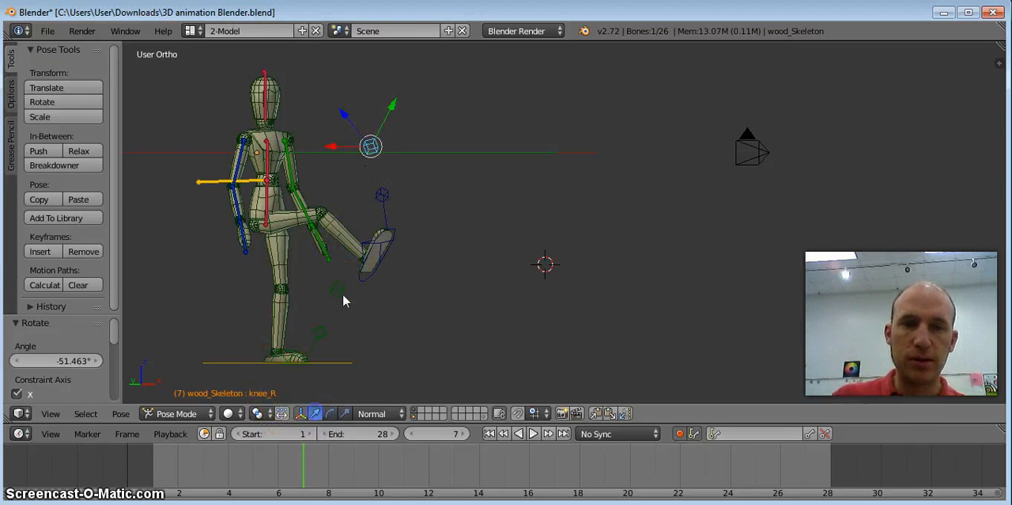
mouse_move(347, 127)
mouse_down()
mouse_move(309, 124)
mouse_move(406, 105)
mouse_move(358, 119)
mouse_up()
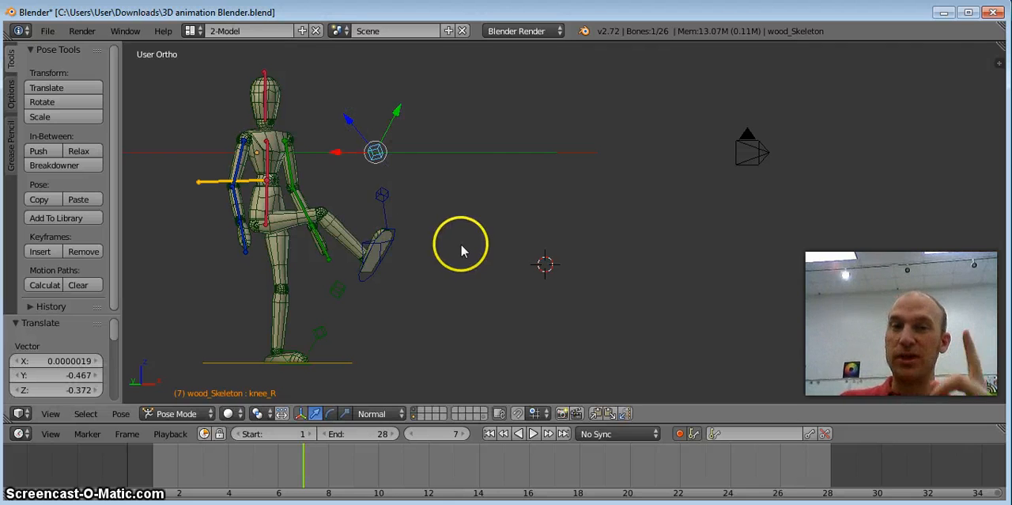
At frame 7, move the right foot control (foot_master.R) -7.150 along X so the right leg no longer crosses the left.
middle_drag(472, 230, 380, 231)
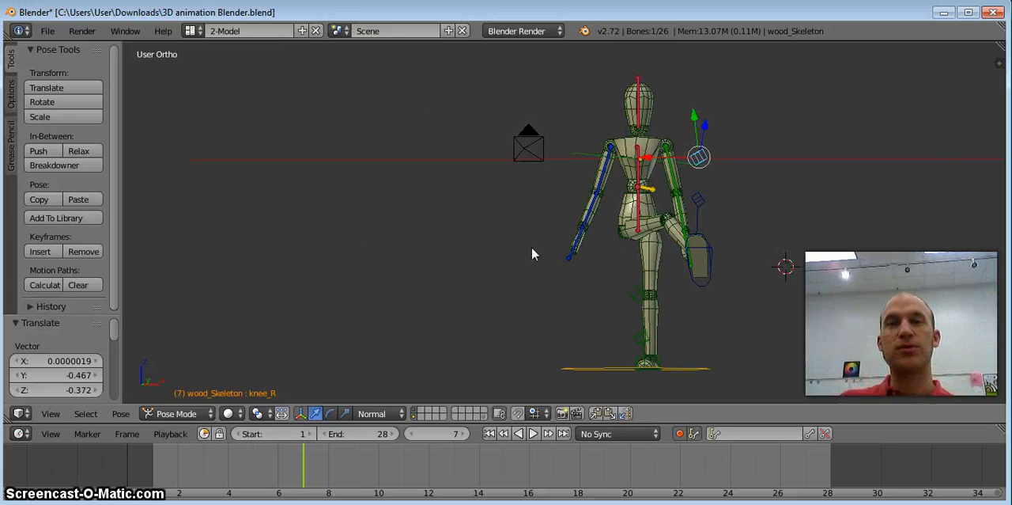
shift+middle_drag(622, 245, 427, 228)
right_click(467, 281)
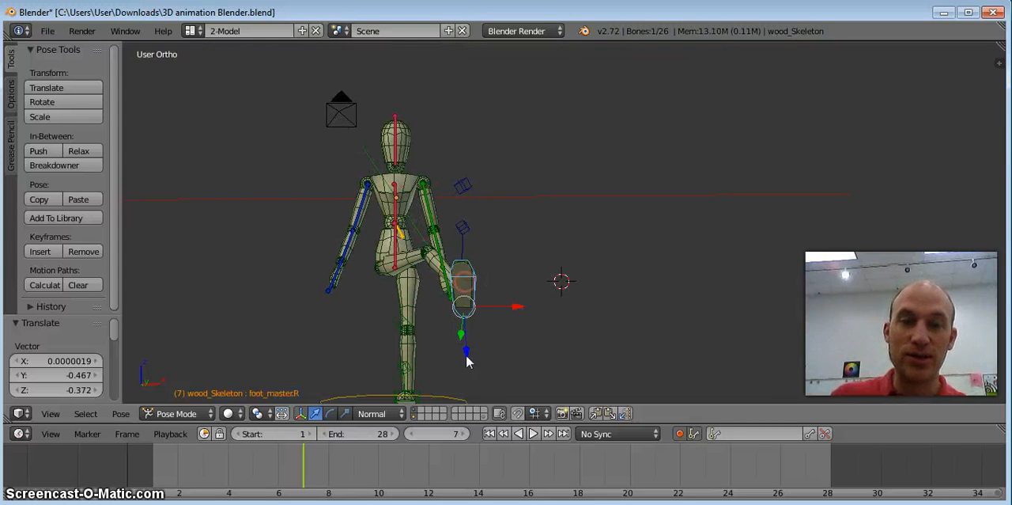
drag(509, 314, 410, 335)
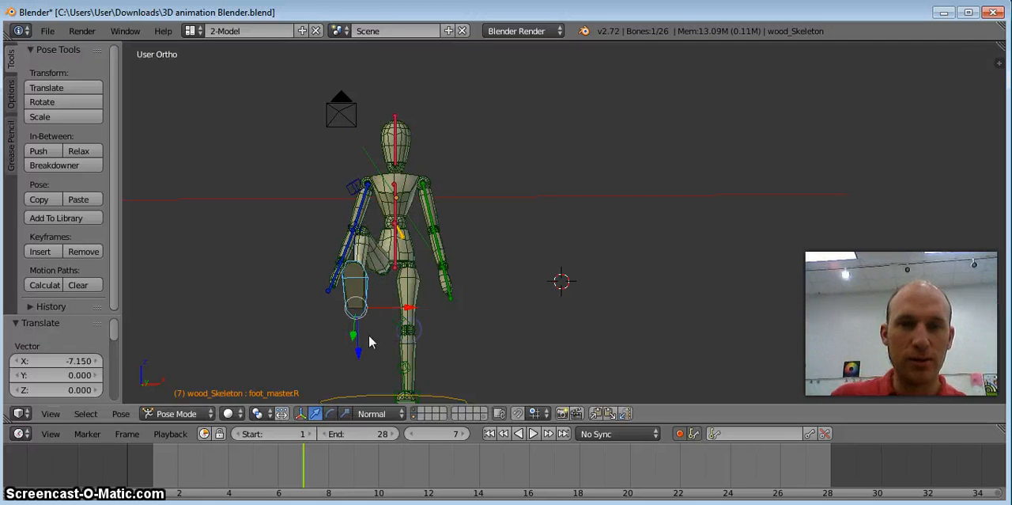
Lower the raised right foot and fine-tune its placement, finishing with a translation of about -0.845 in Y and 1.061 in Z.
drag(357, 352, 338, 306)
middle_drag(338, 306, 456, 275)
drag(357, 286, 340, 332)
drag(388, 281, 356, 308)
middle_drag(519, 196, 467, 202)
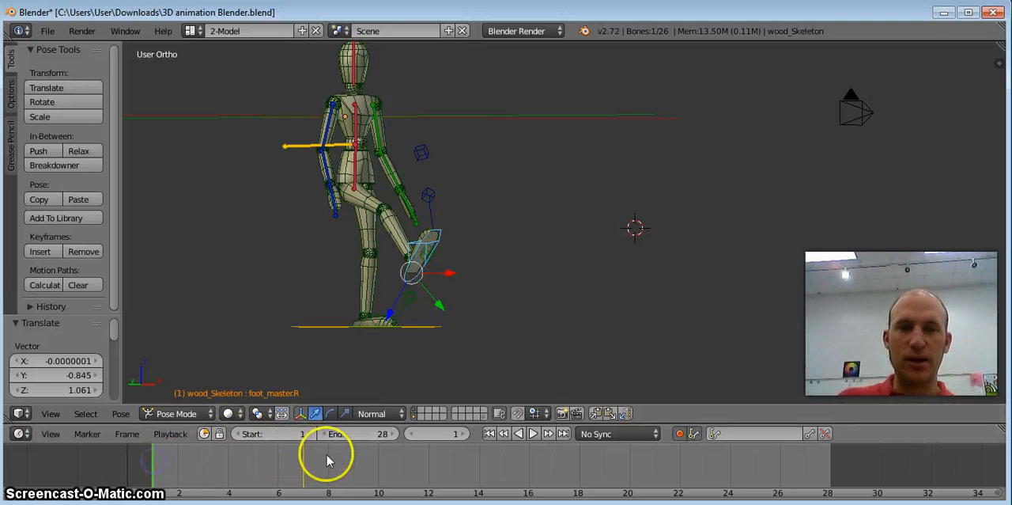
At frame 1, bring the right foot control down to the ground and rotate it about 14.2°.
drag(401, 308, 401, 264)
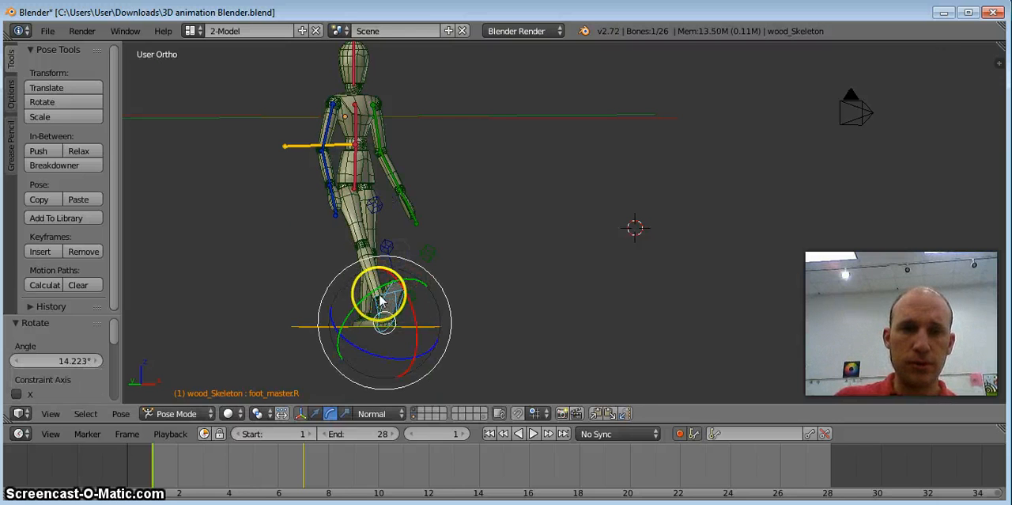
middle_drag(417, 301, 404, 320)
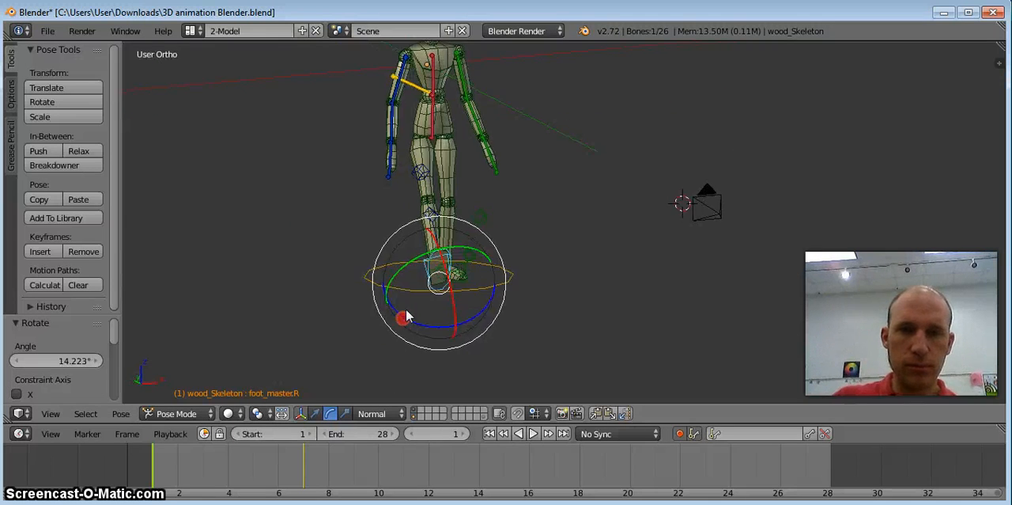
drag(449, 277, 448, 289)
Place the right foot flat beside the left with the Translate manipulator, moving it about 0.769 in X, 0.693 in Y and -3.326 in Z.
click(320, 413)
drag(445, 333, 439, 295)
middle_drag(380, 276, 450, 257)
drag(319, 275, 276, 261)
drag(301, 321, 297, 368)
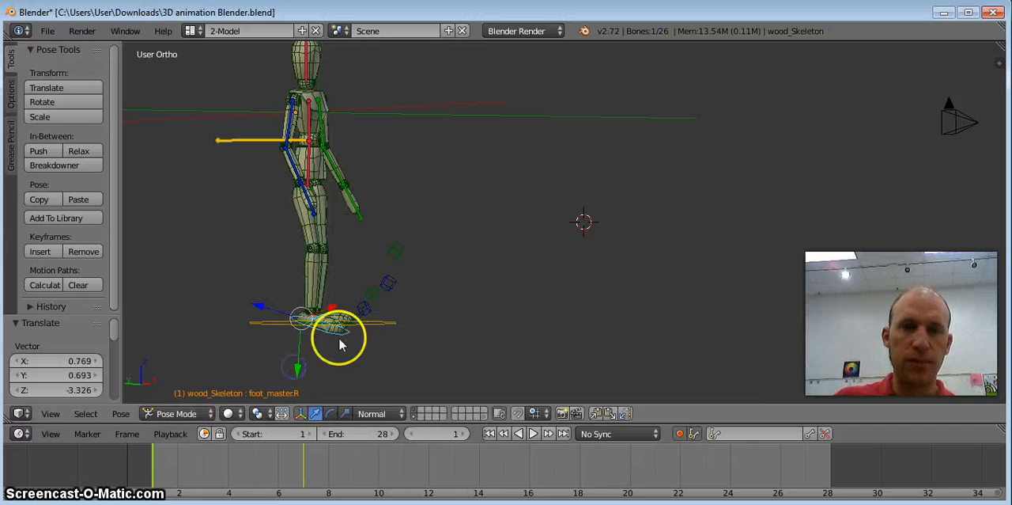
Compare the leg poses at frames 1 and 7, and play the animation from frame 1 before stopping it.
click(174, 459)
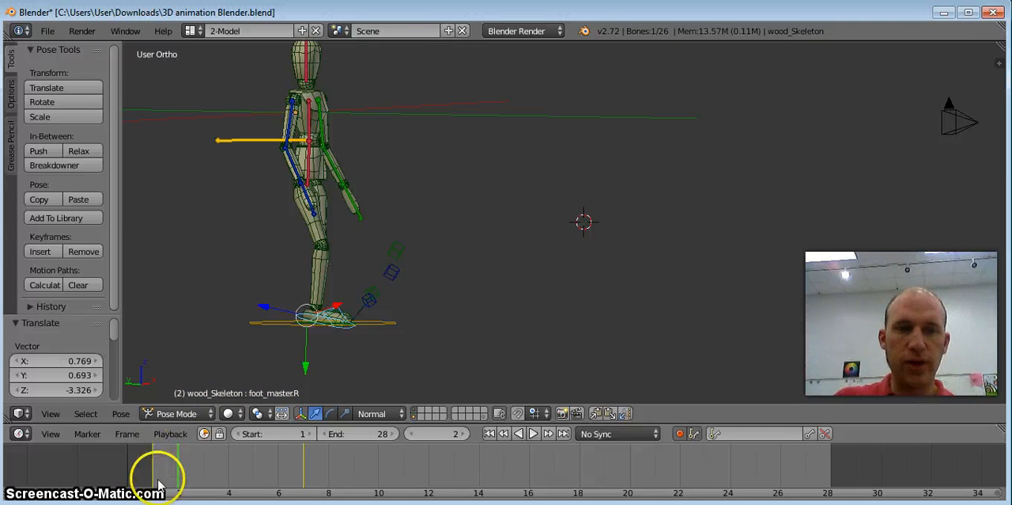
click(303, 467)
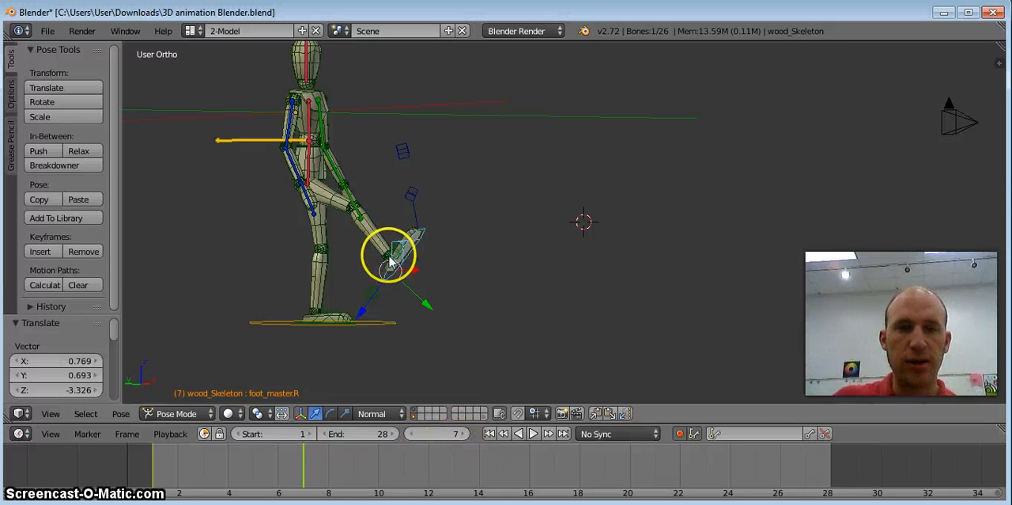
click(155, 467)
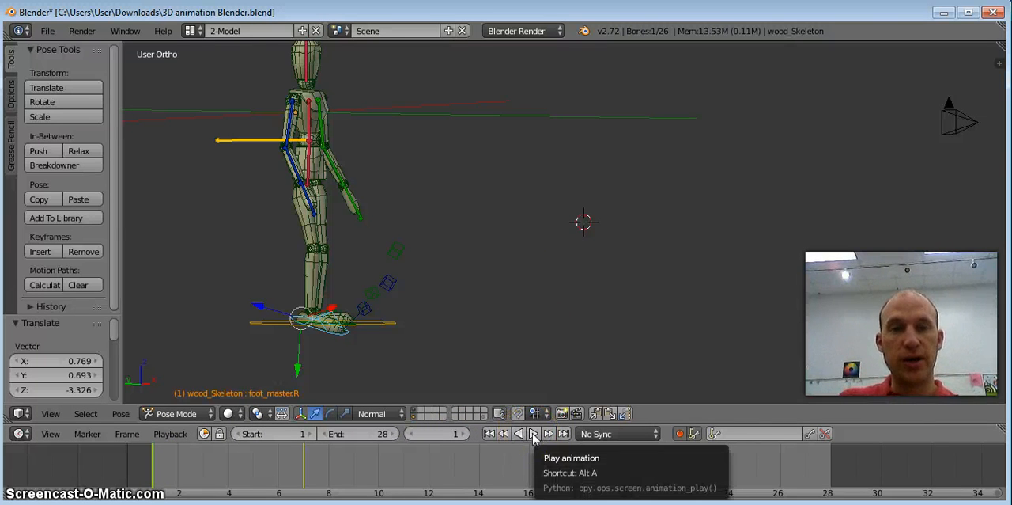
click(534, 433)
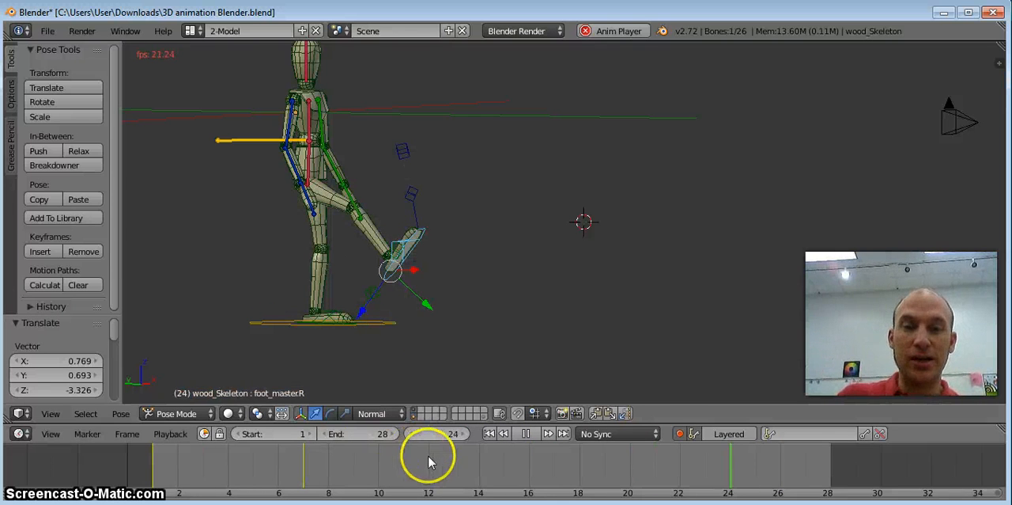
click(526, 433)
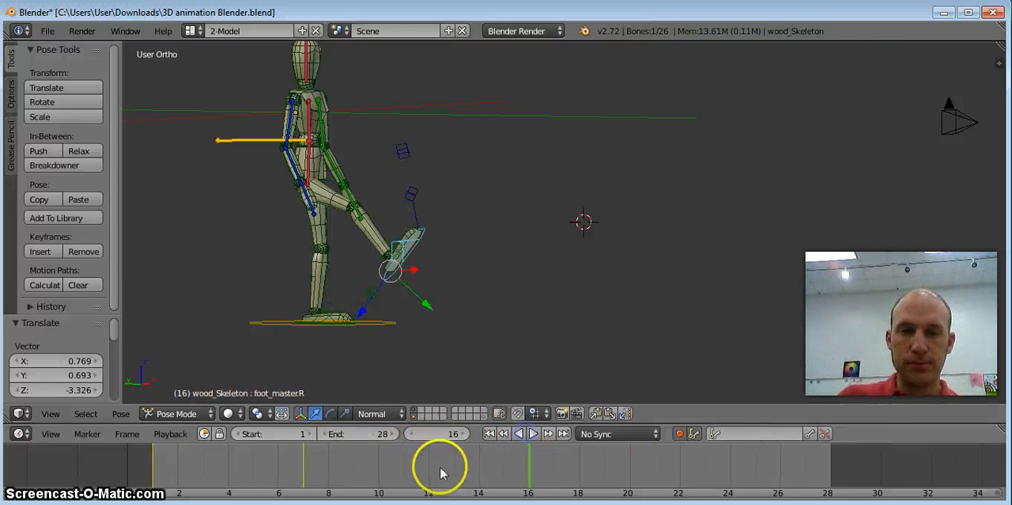
At frame 12, move the right foot control about 4.280 in Y and -5.374 in Z, and rotate it 53.767° around X.
drag(422, 296, 337, 358)
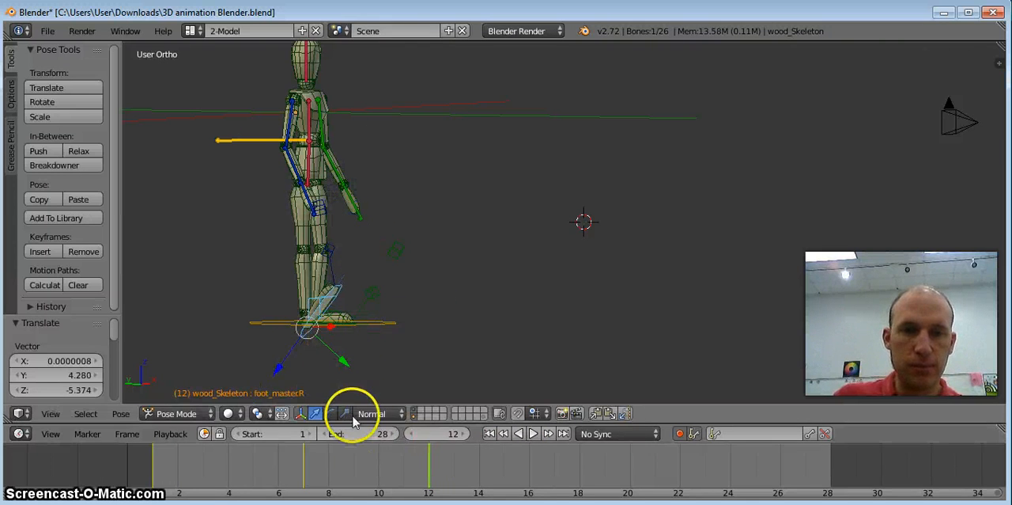
click(330, 413)
drag(350, 301, 360, 348)
Review the leg poses at frames 1, 7 and 12 by scrubbing the timeline, and play the animation.
click(291, 465)
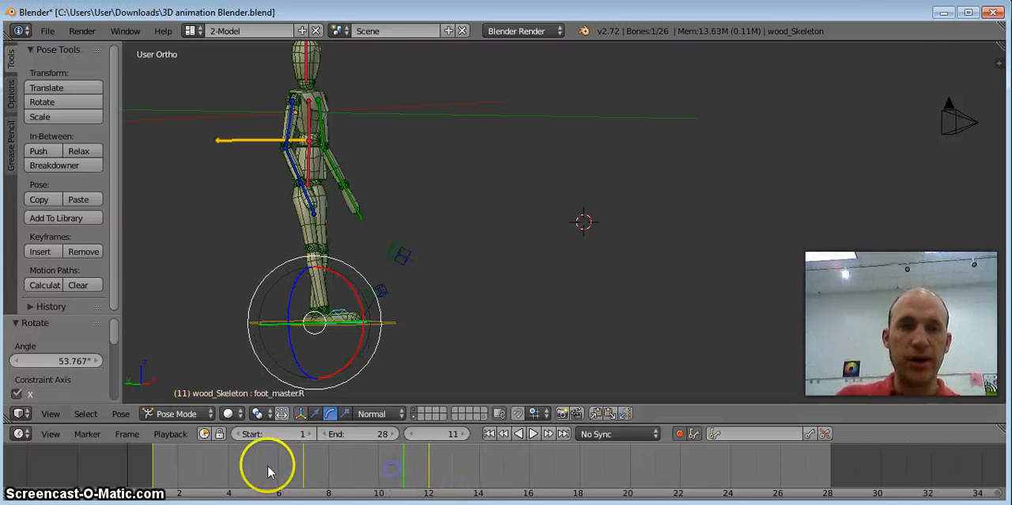
click(153, 465)
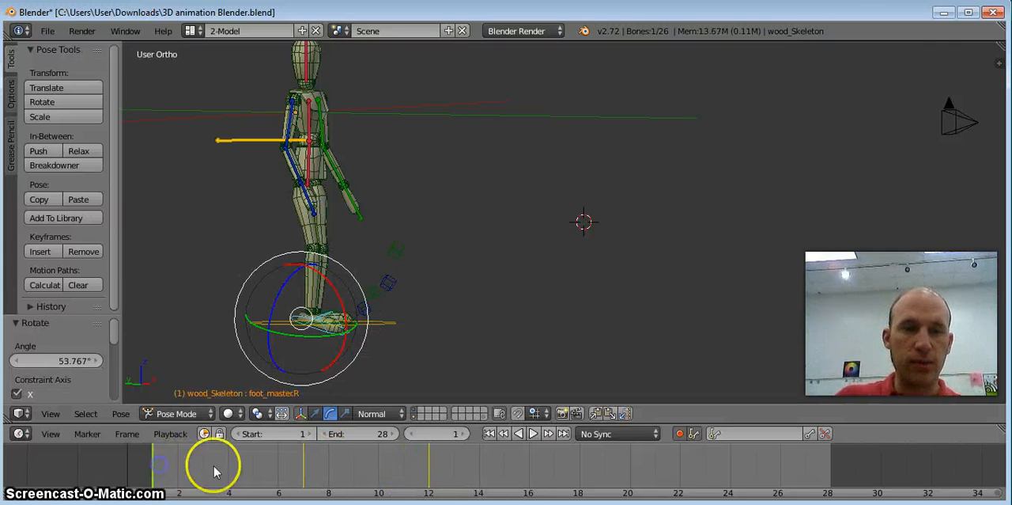
click(304, 466)
click(428, 460)
click(328, 461)
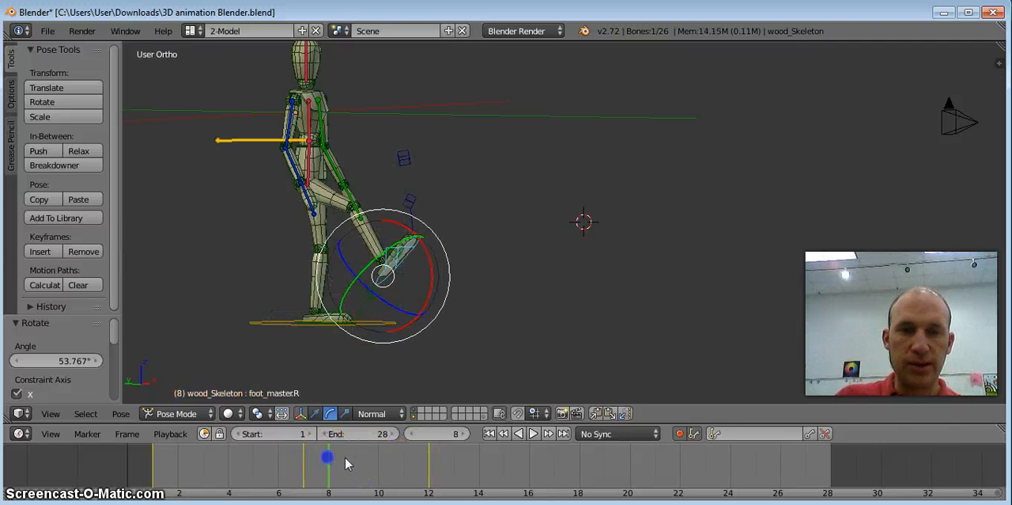
drag(380, 468, 429, 465)
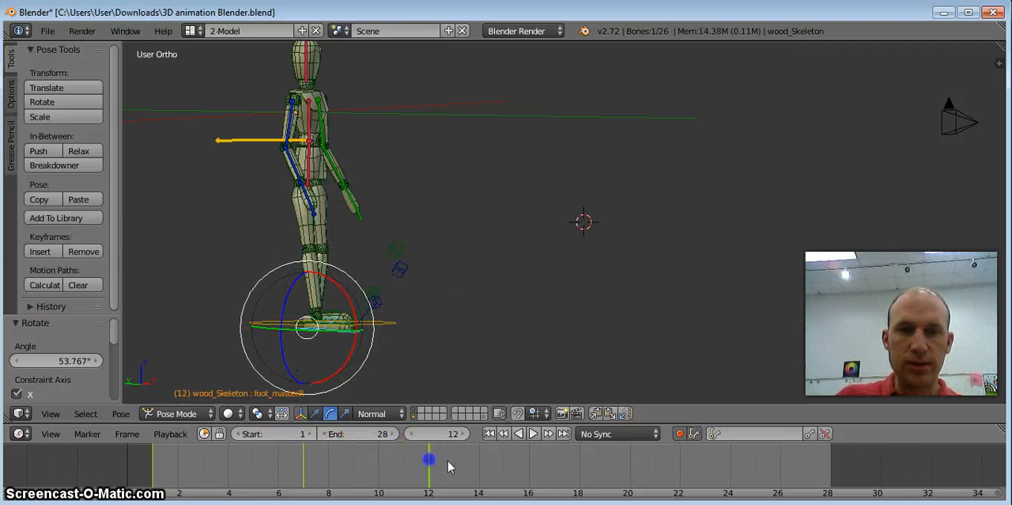
click(530, 433)
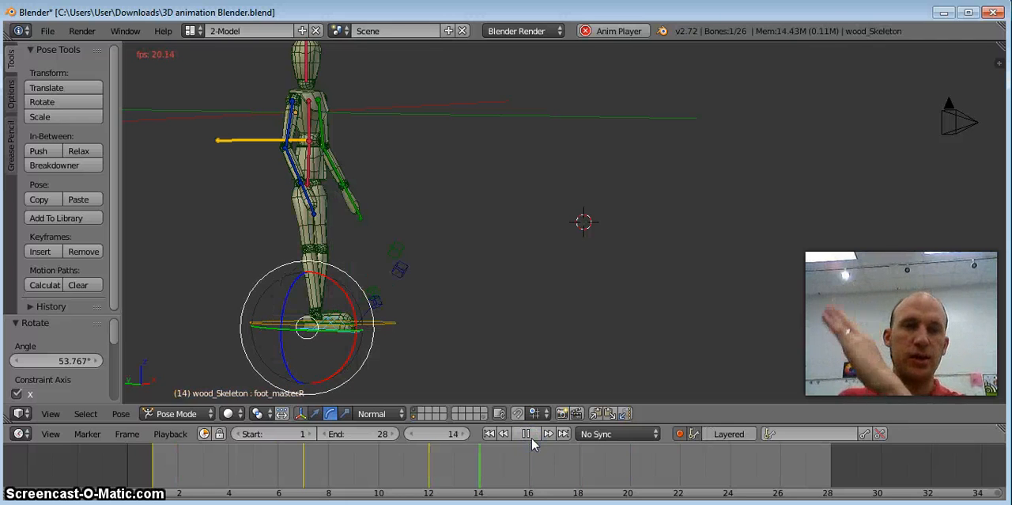